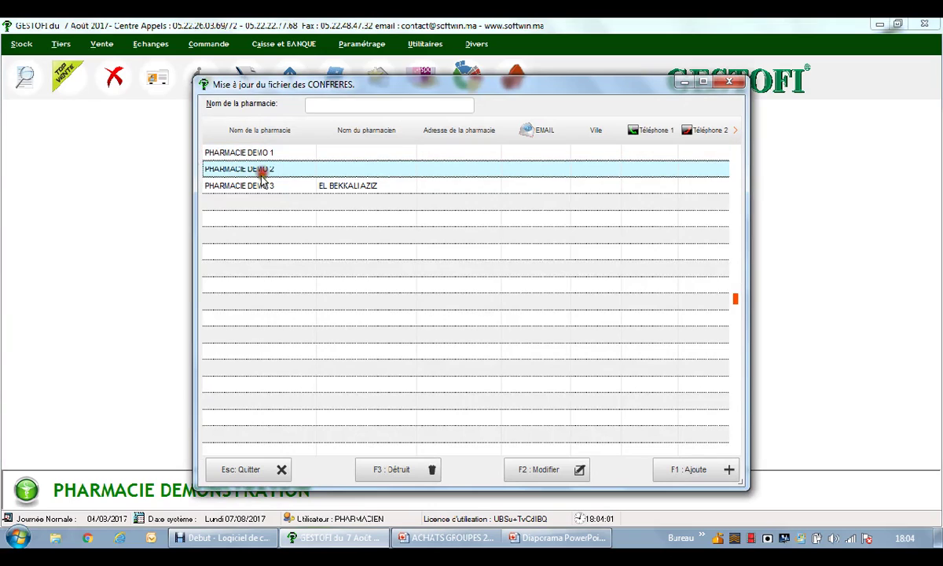
Step: Look through the demo pharmacies in the CONFRERES file and close it
left_click(263, 184)
left_click(266, 167)
left_click(268, 154)
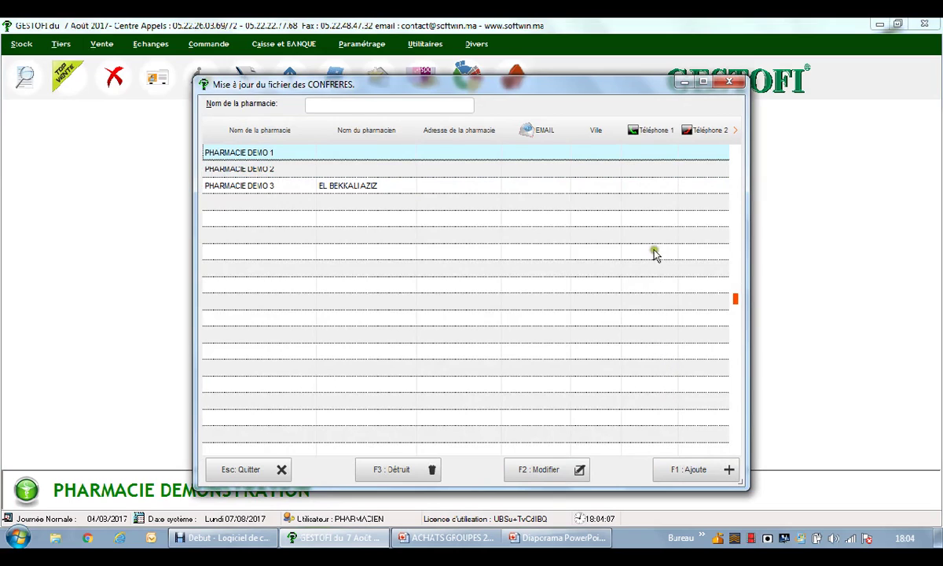
left_click(724, 85)
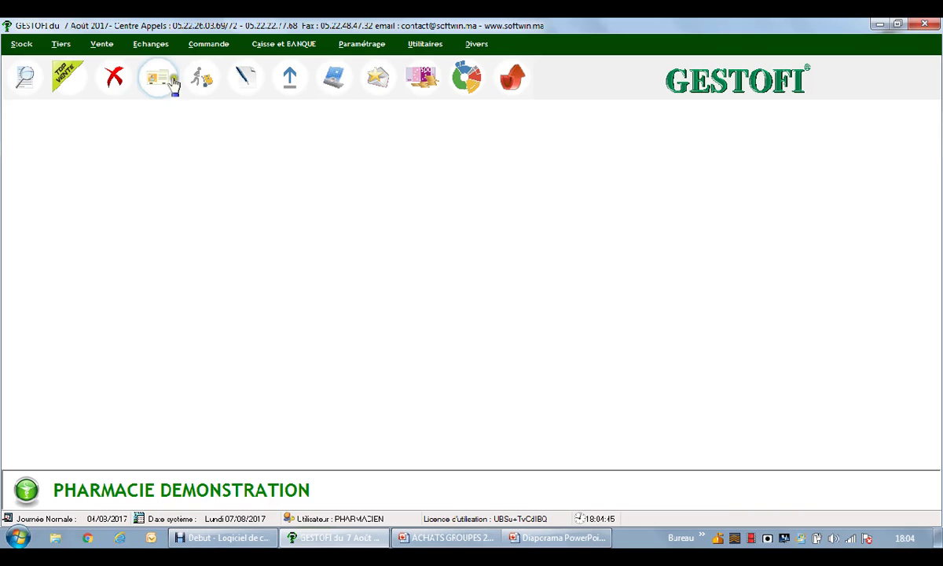
Step: Open the Devis / Promis client / Commande confrère entry window
left_click(102, 45)
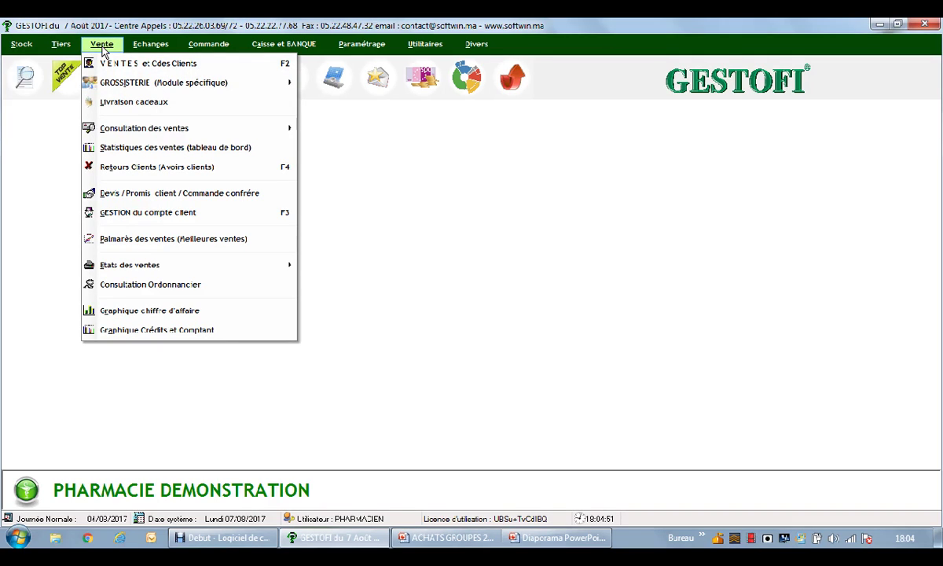
left_click(240, 185)
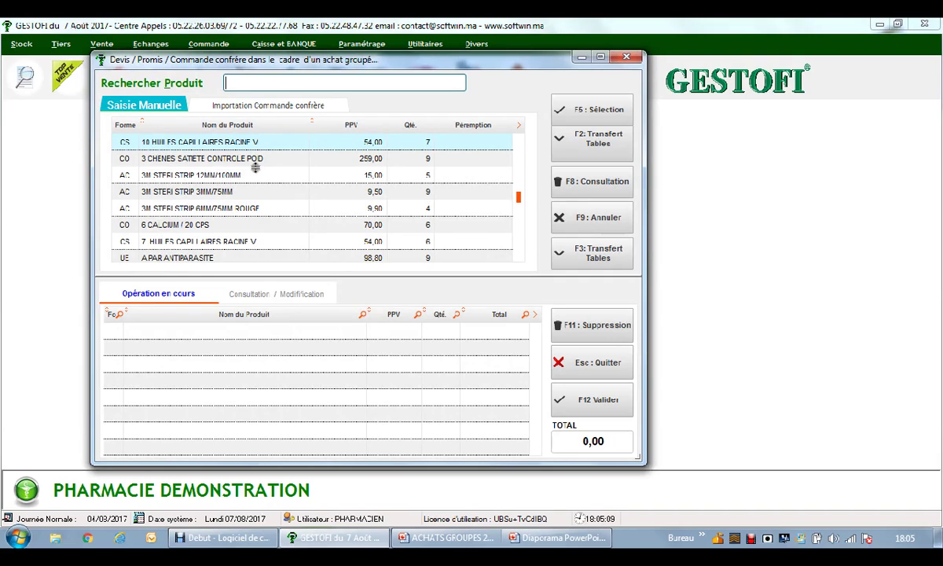
Step: Search for DOLIP and add DOLIPRANE 100MG / 12 SA and DOLIPRANE 1GR / 10 CPS to the current operation
type("DOLIP")
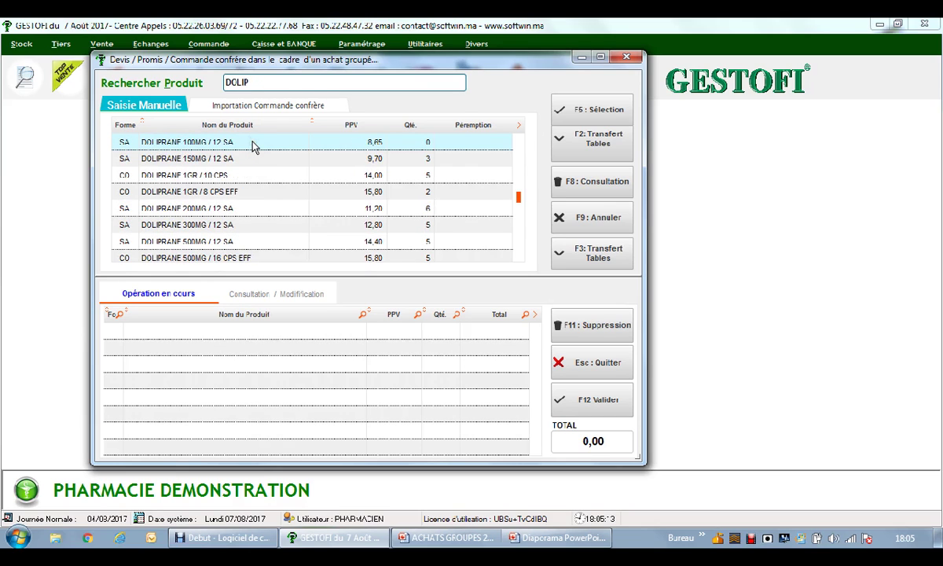
double_click(252, 143)
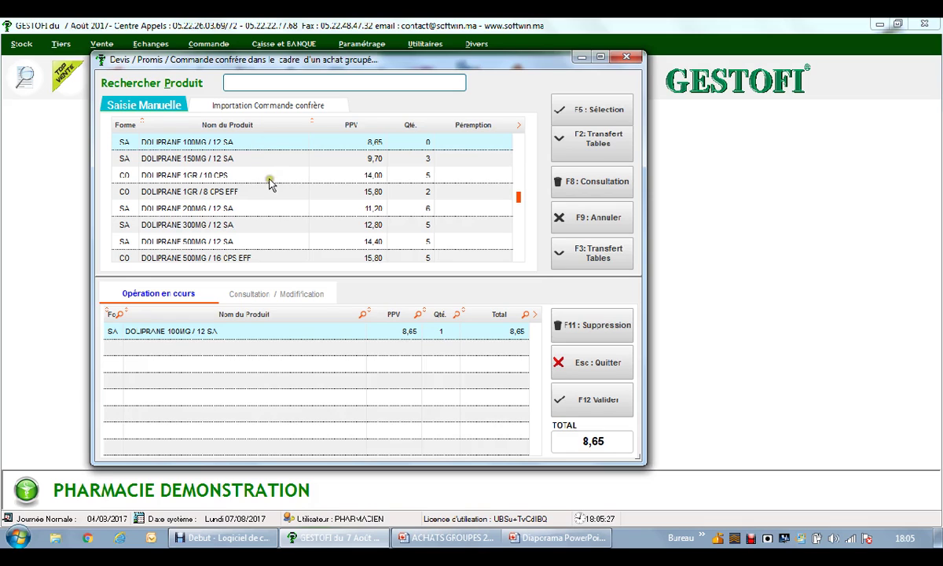
left_click(263, 176)
double_click(269, 180)
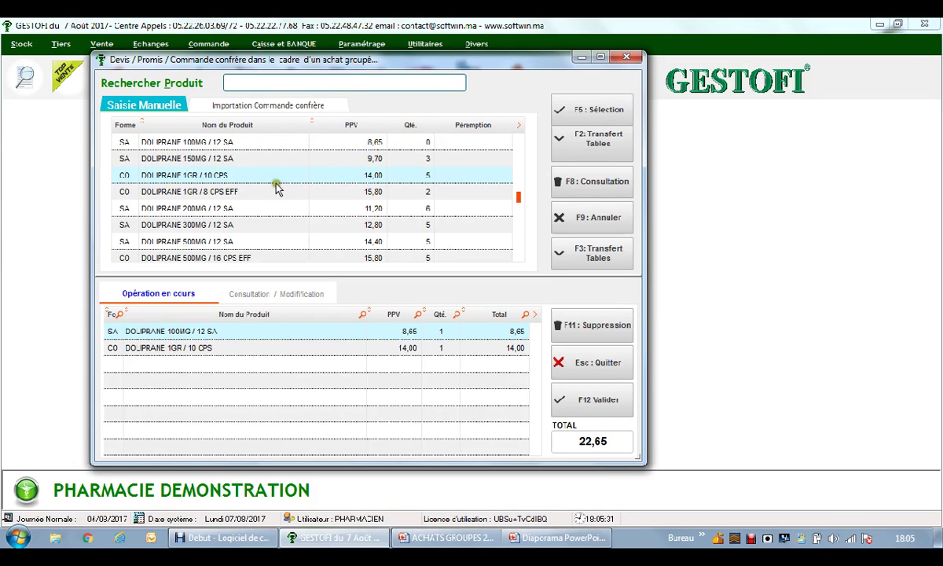
Step: Start validating the operation as a COMMANDE DU CONFRERE with PHARMACIE DEMO 1 as the confrère
left_click(582, 401)
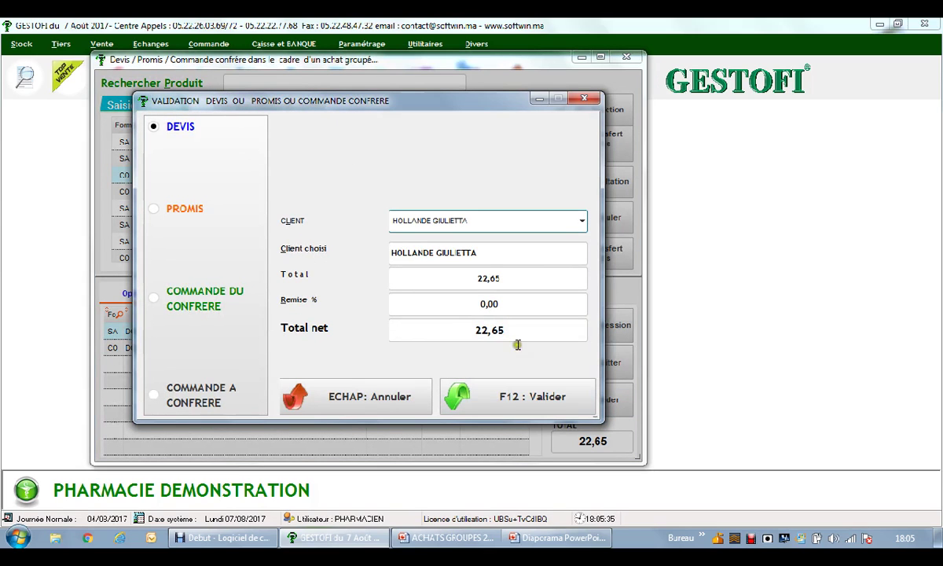
left_click(203, 307)
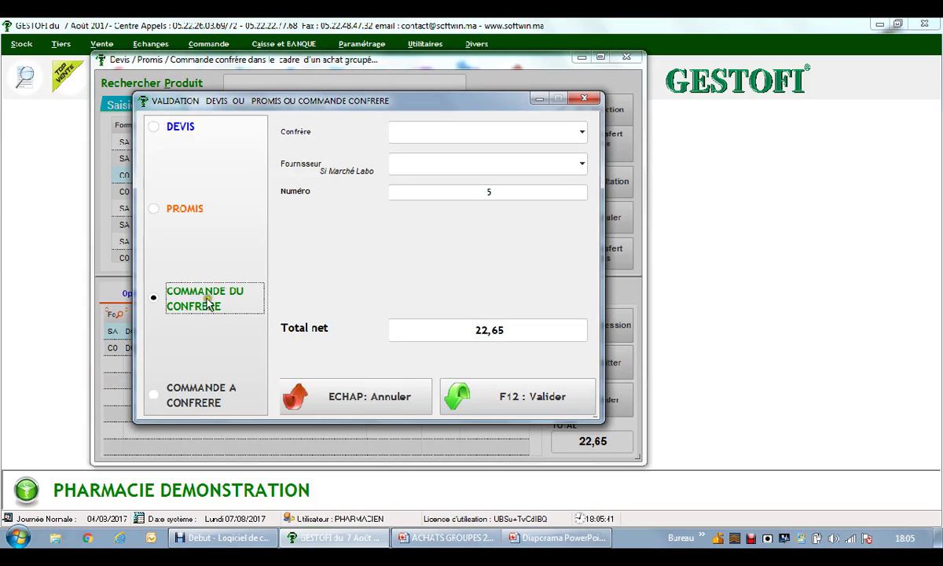
left_click(415, 135)
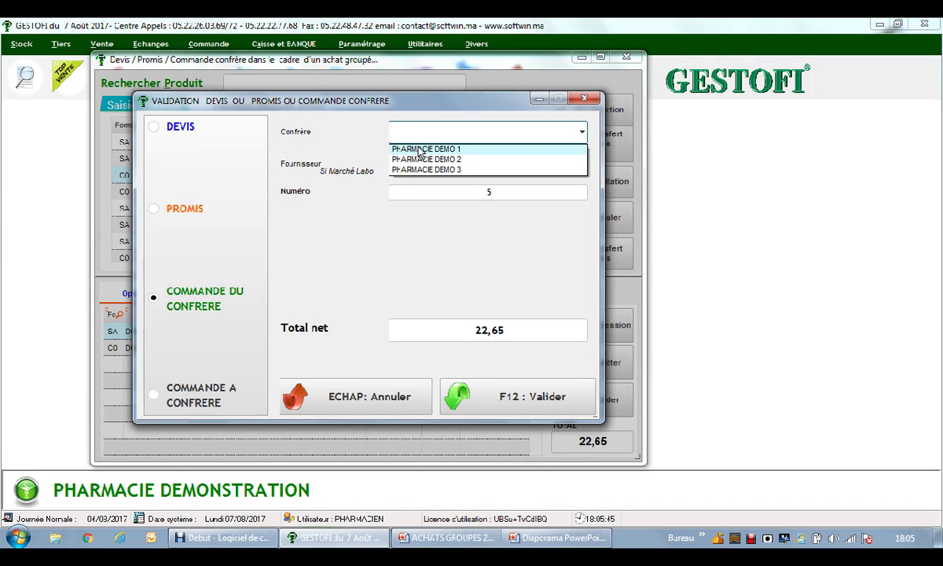
left_click(419, 150)
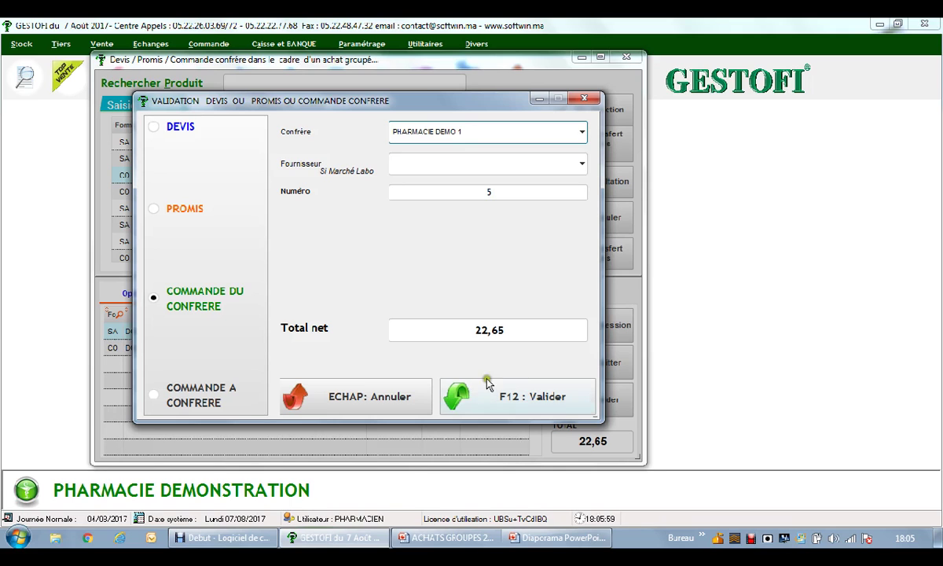
Step: Leave the validation without saving and cancel the manually entered order
left_click(383, 398)
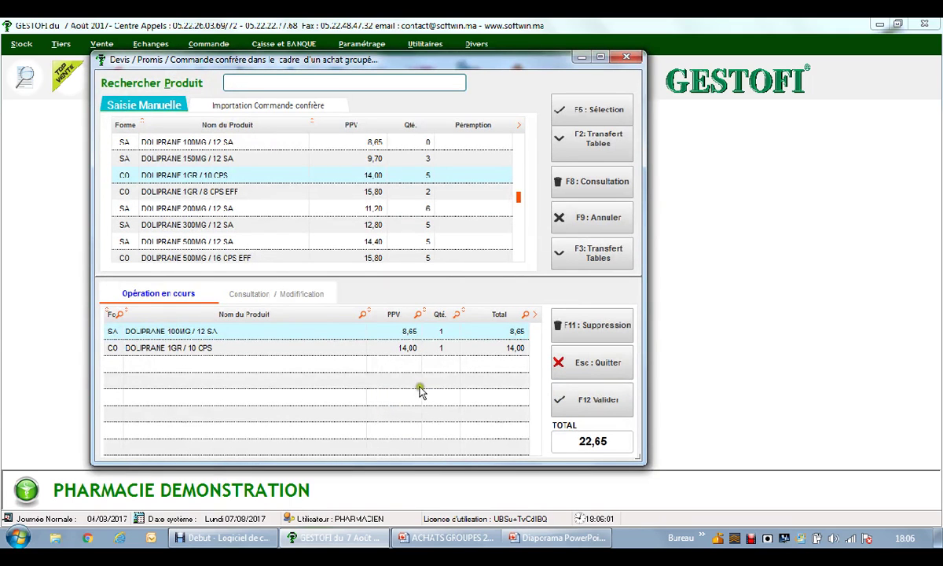
left_click(585, 233)
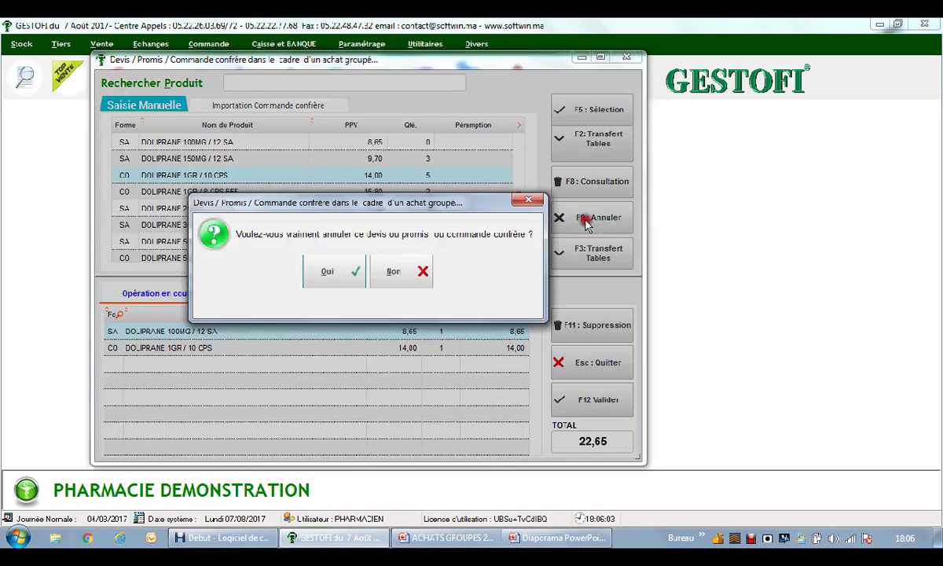
left_click(323, 281)
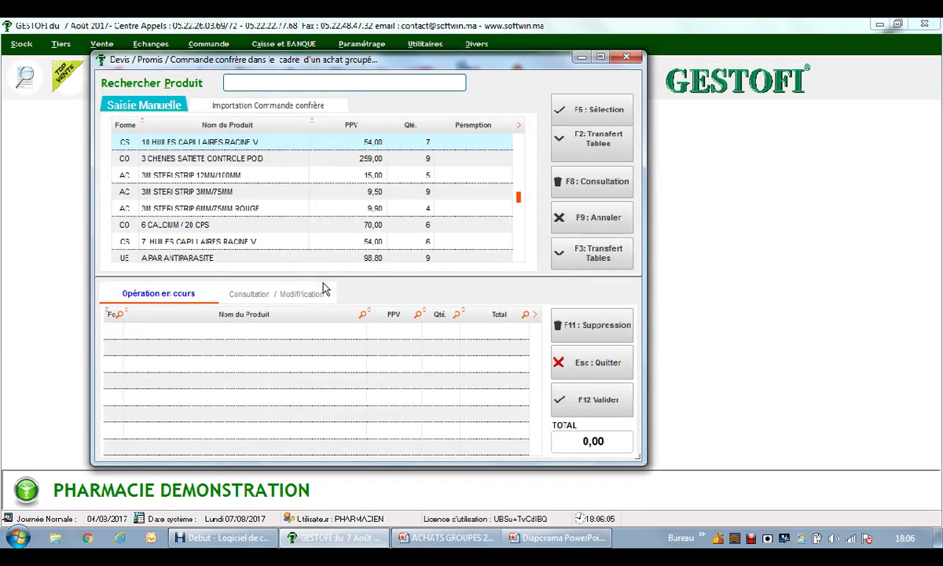
Step: Choose the desktop file COMMANDE PH DEMO_1 du 08 08 2017 .xls as the Excel source for the confrère order import
left_click(246, 107)
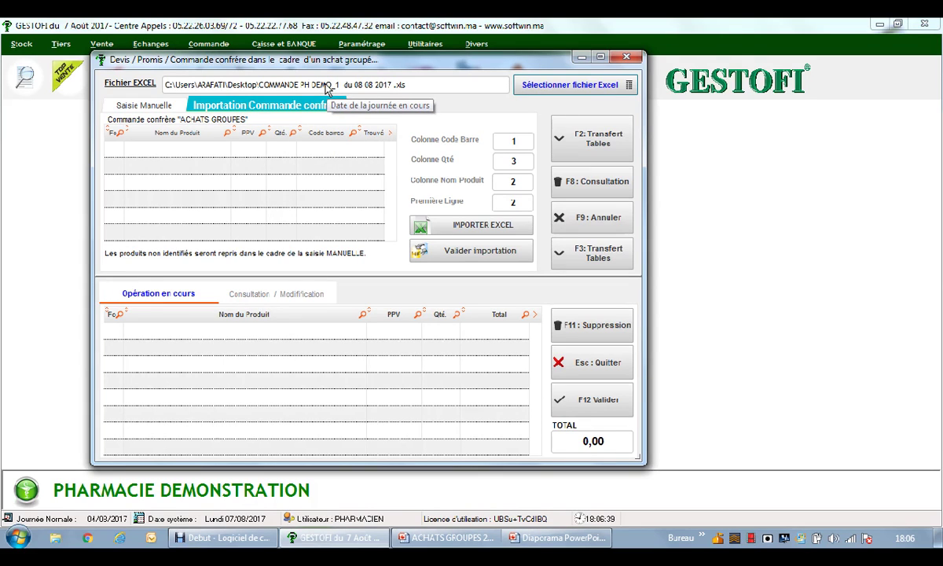
left_click(534, 89)
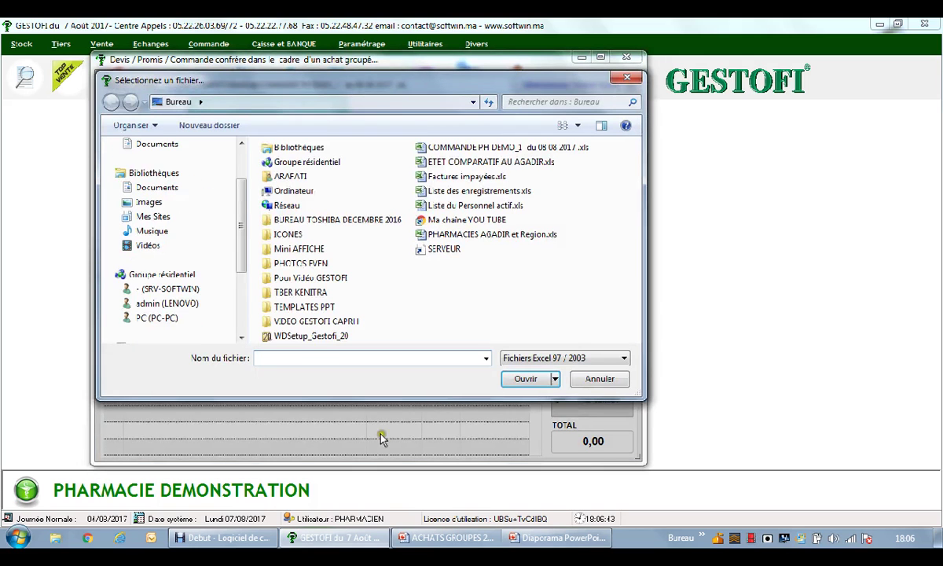
scroll(235, 205, "up", 3)
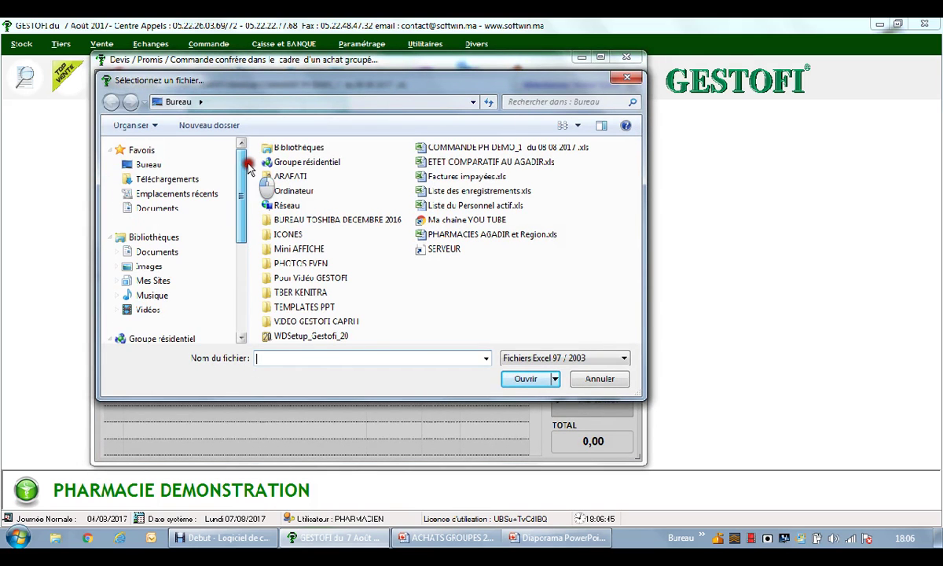
left_click(173, 167)
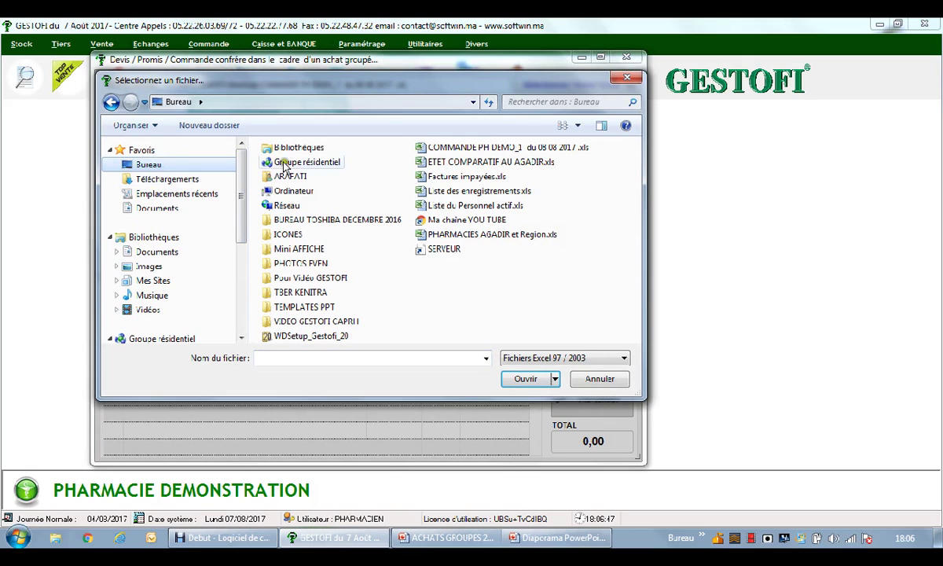
left_click(450, 149)
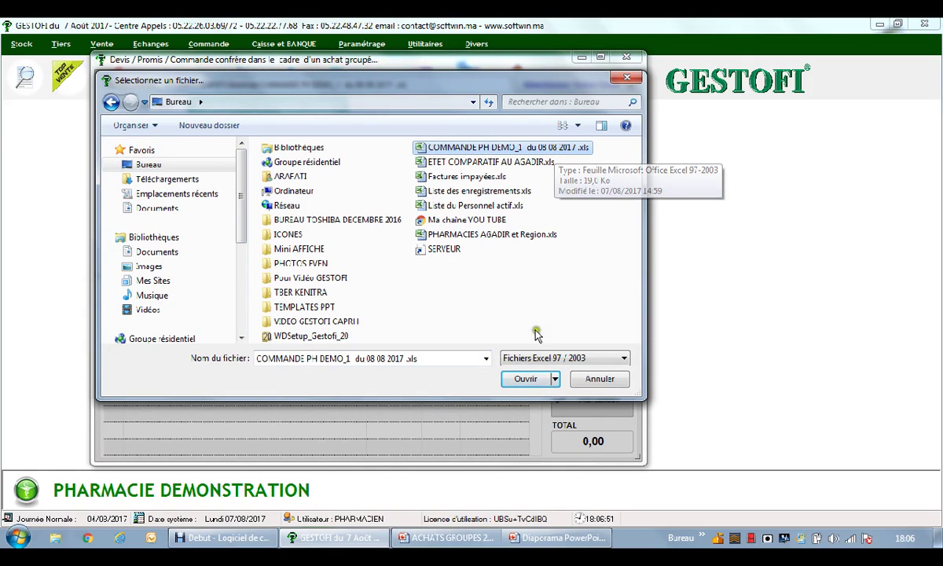
left_click(525, 380)
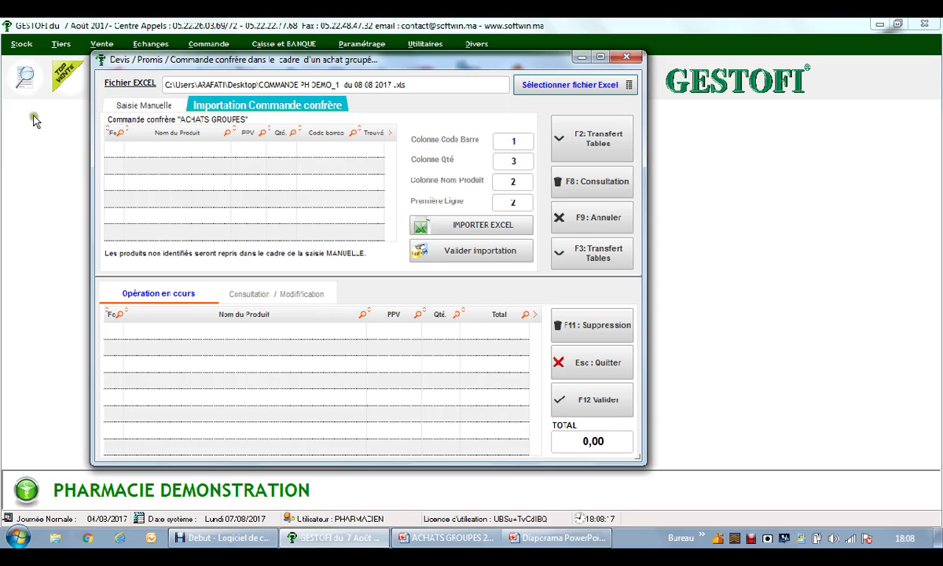
Step: Import the confrère's Excel order for the ACHAT GROUPE and confirm the import
left_click(150, 105)
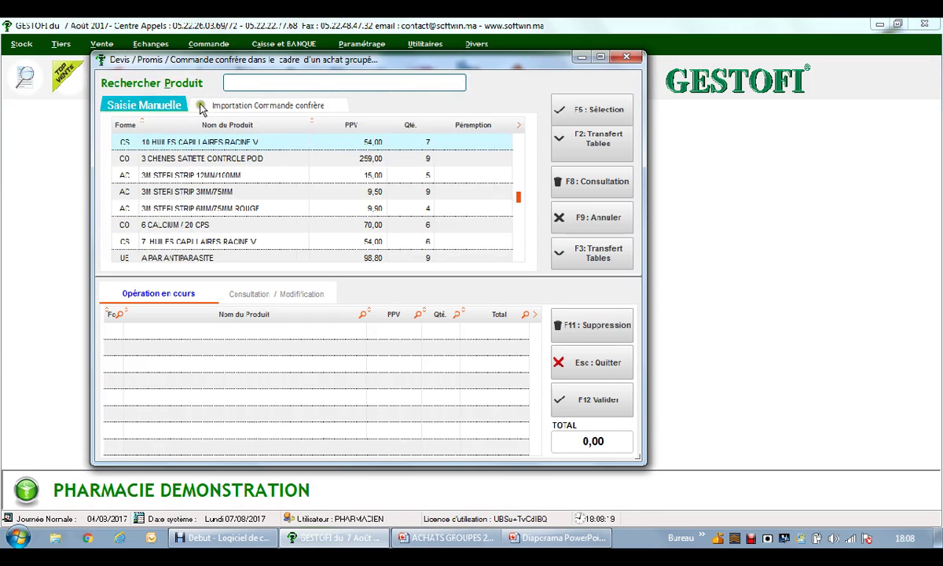
left_click(192, 105)
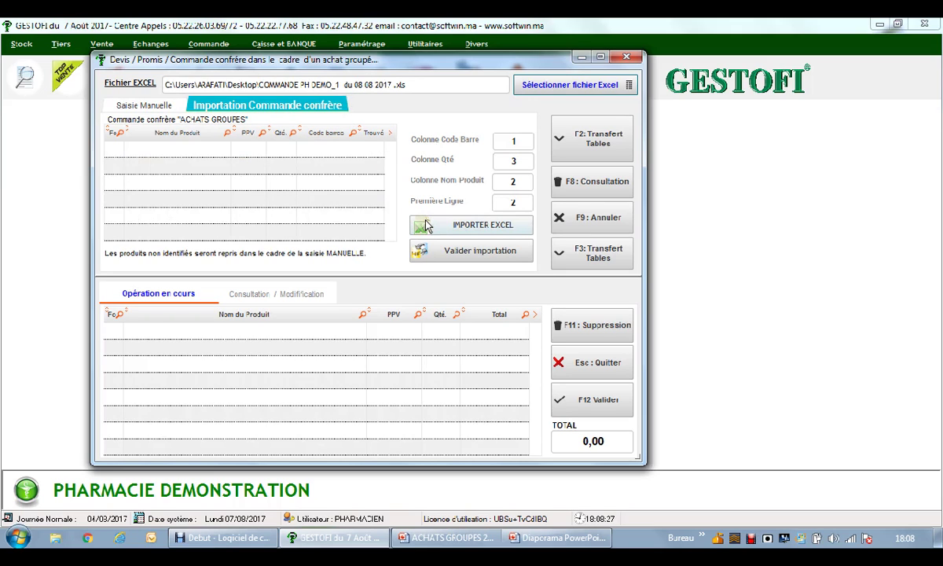
left_click(425, 227)
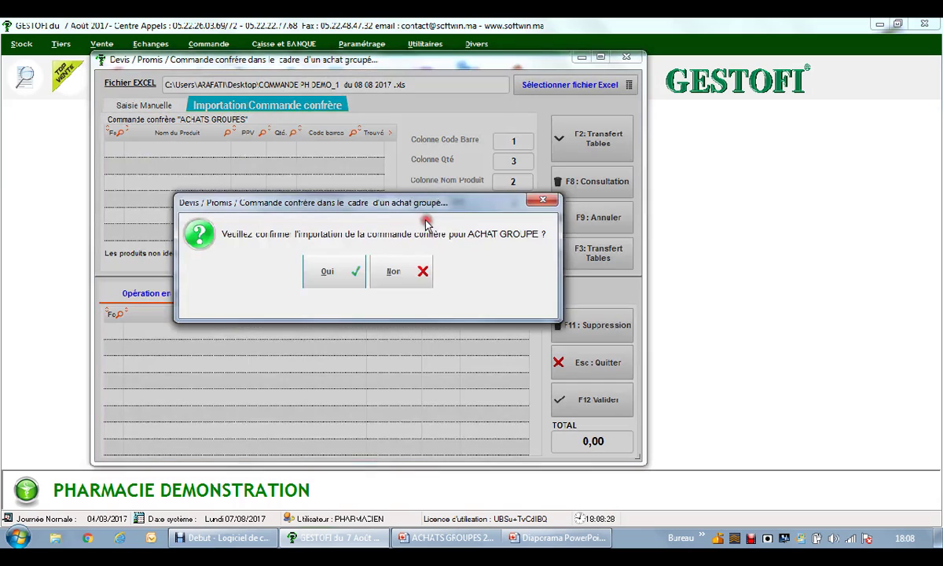
left_click(336, 272)
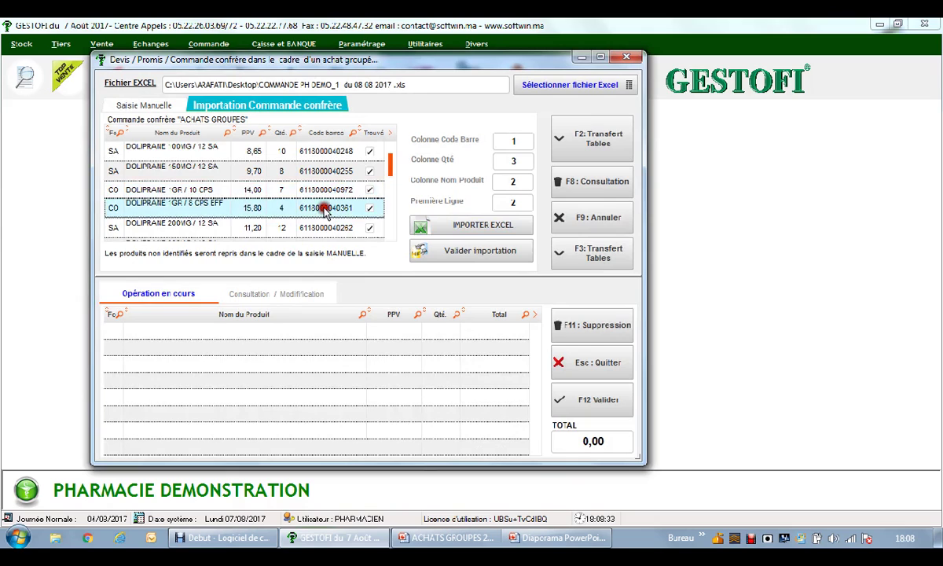
Step: Review the imported order lines and sort them by the Trouvé column to check for unidentified products
scroll(326, 212, "down", 2)
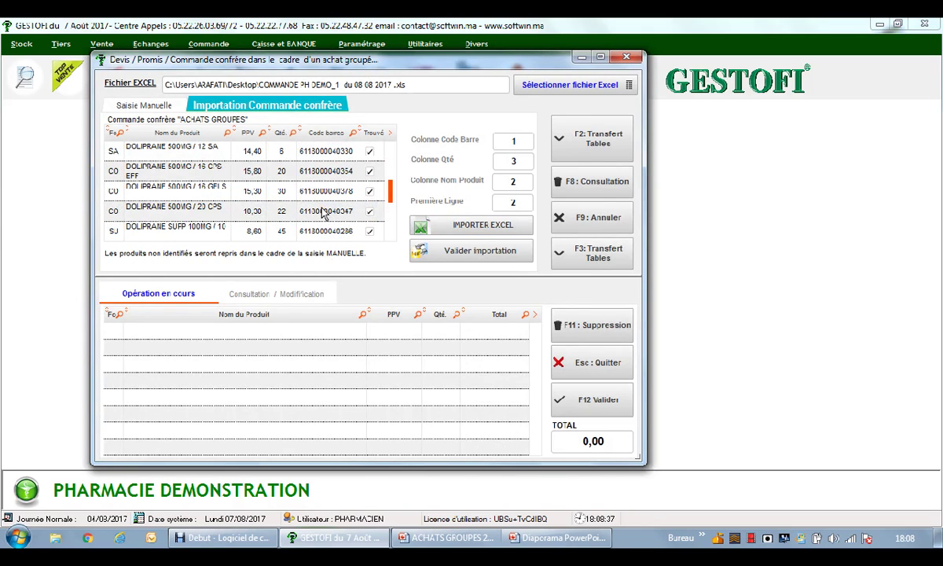
left_click(321, 211)
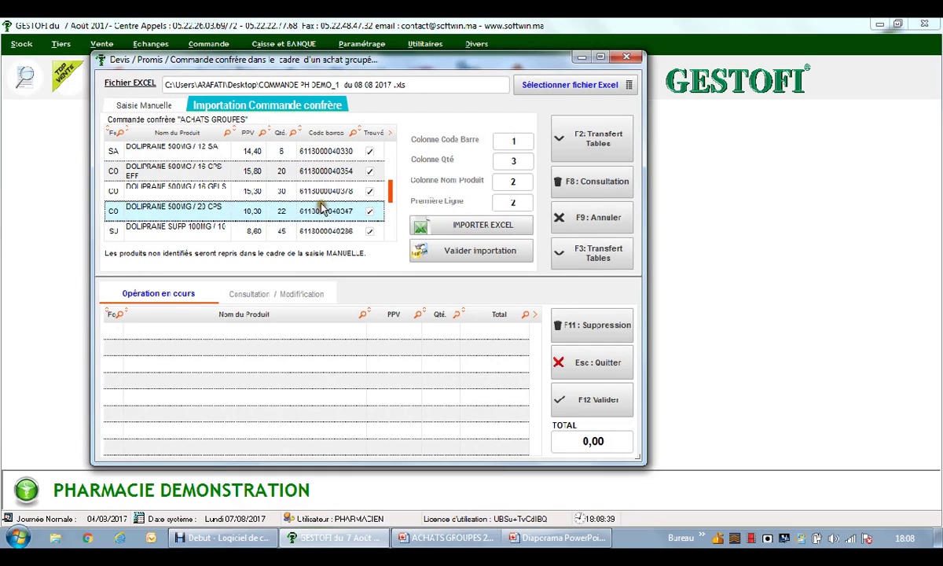
left_click(370, 133)
left_click(370, 133)
left_click(370, 134)
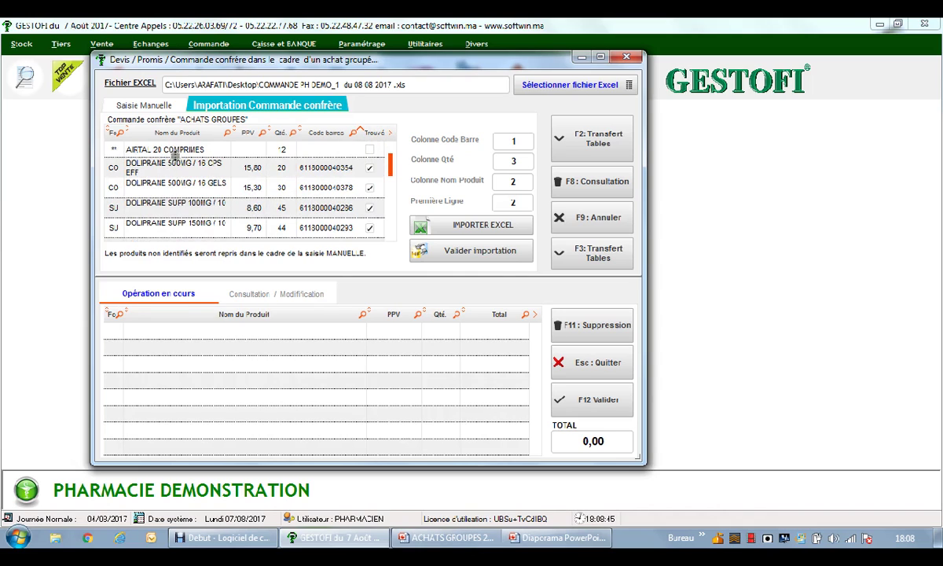
left_click(370, 152)
left_click(371, 151)
left_click(340, 151)
Step: Validate the import to transfer the identified products into the current operation
left_click(442, 259)
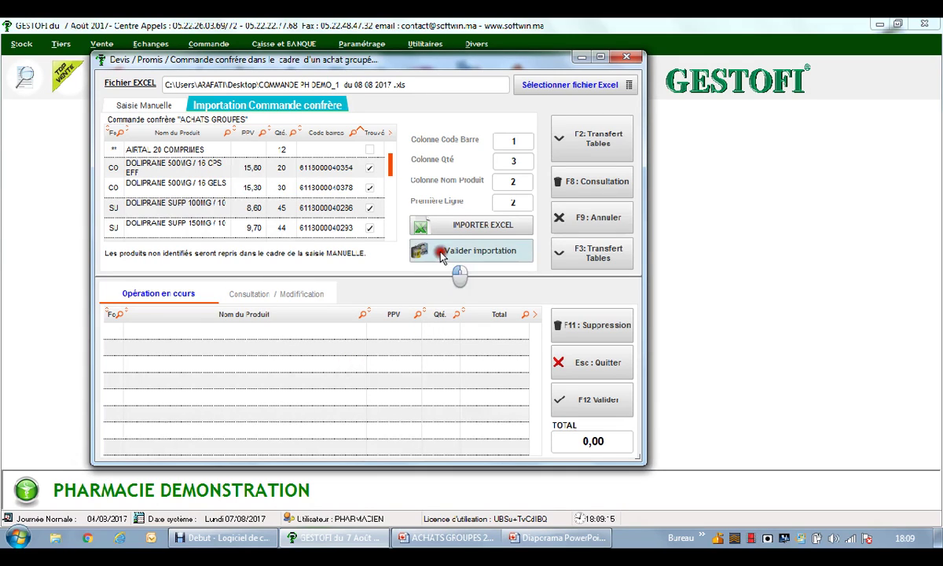
left_click(351, 273)
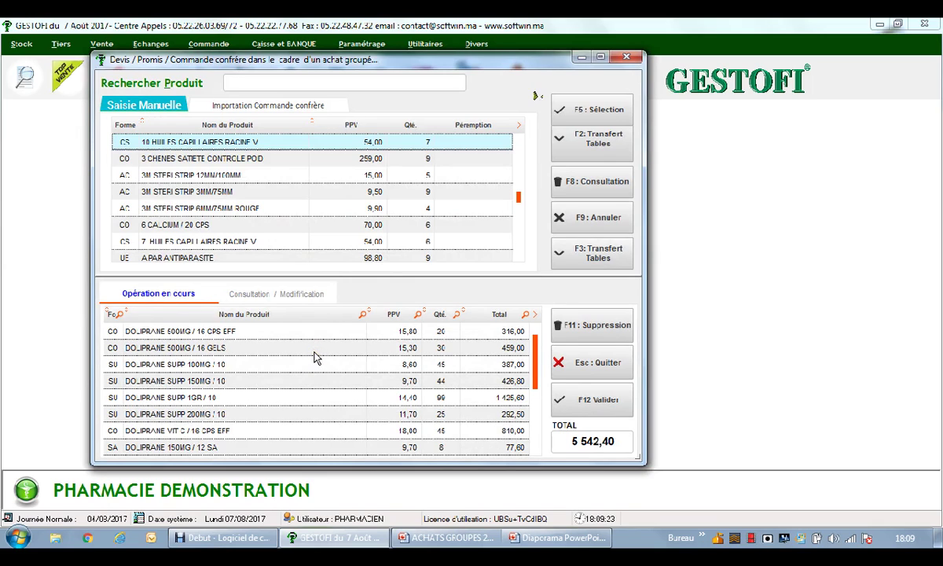
Step: Set up the order's validation as COMMANDE DU CONFRERE with confrère PHARMACIE DEMO 1 and supplier BOTTU
left_click(565, 407)
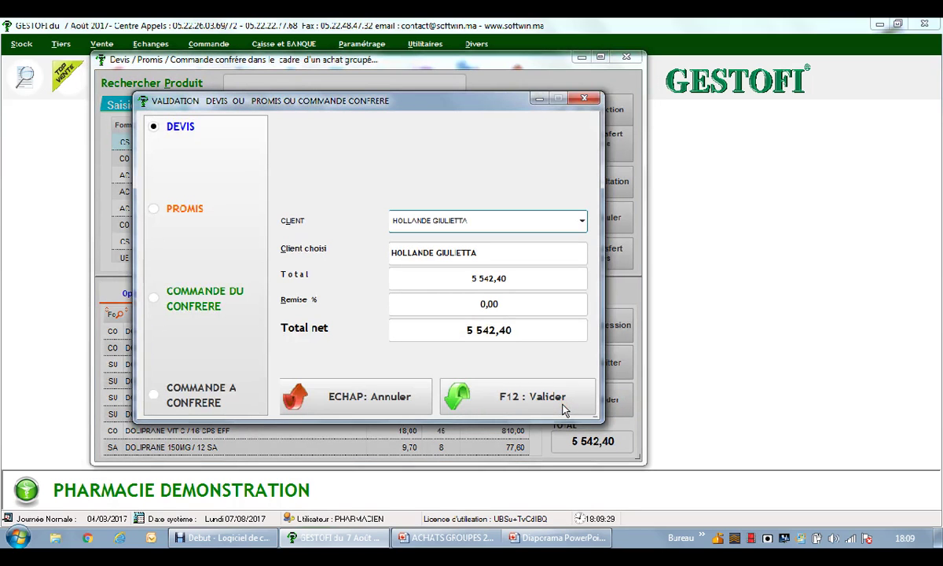
left_click(196, 303)
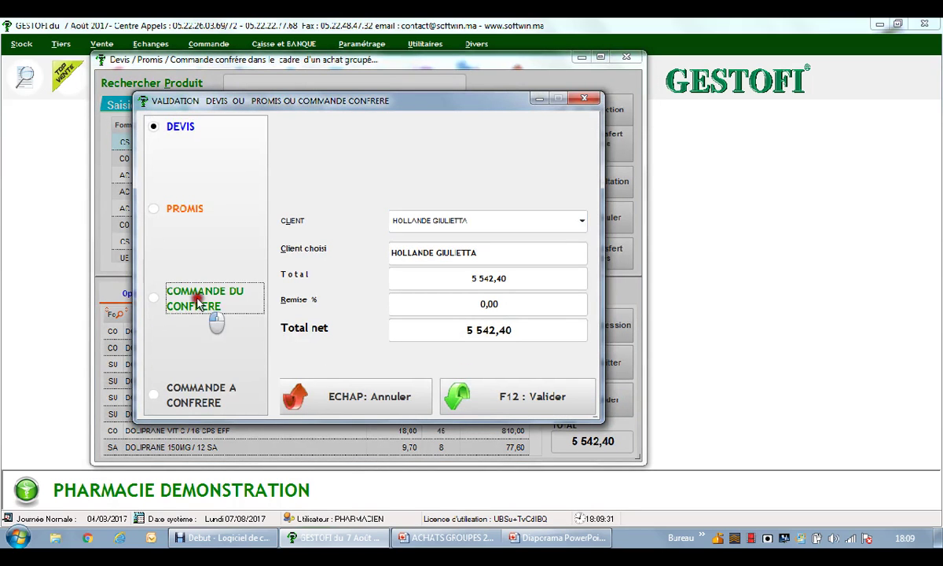
left_click(431, 132)
left_click(425, 149)
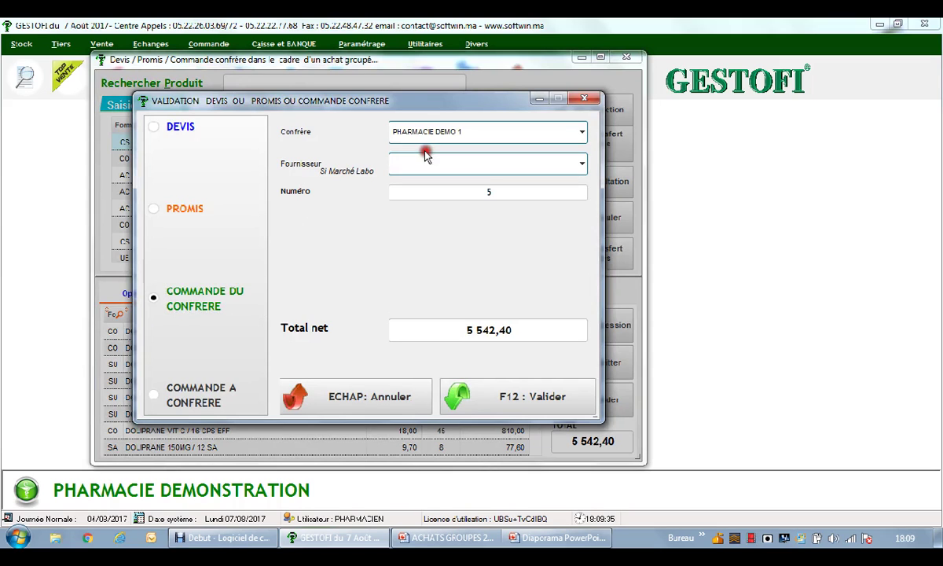
left_click(420, 166)
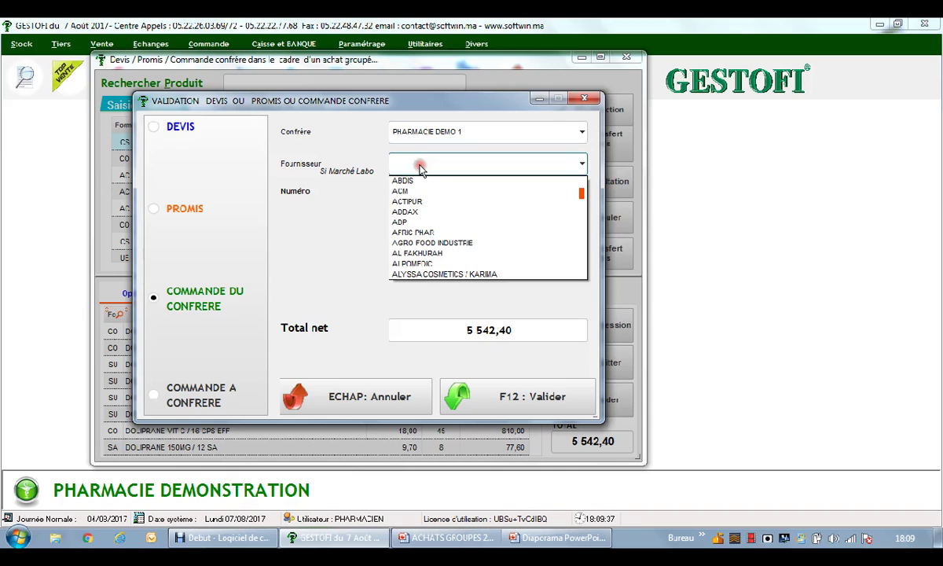
type("bo")
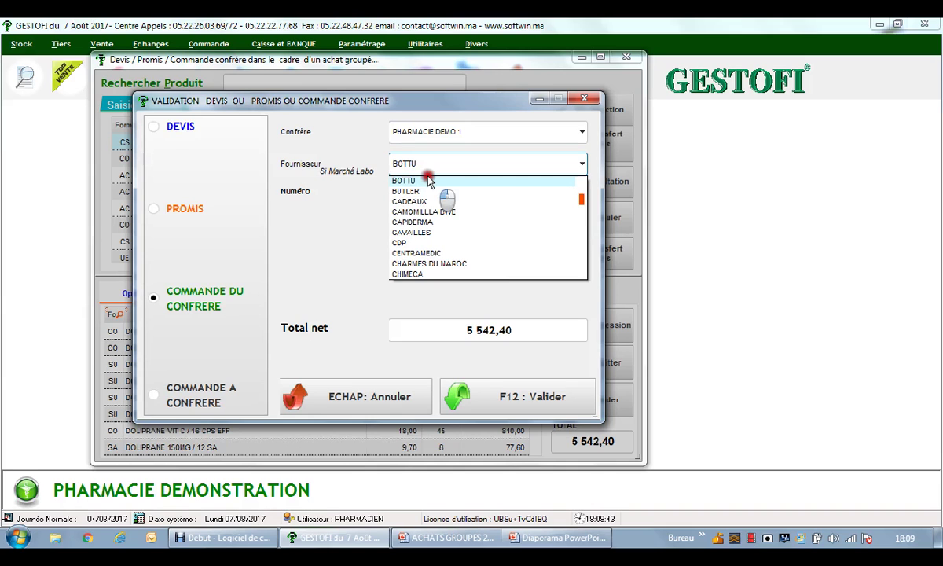
left_click(430, 182)
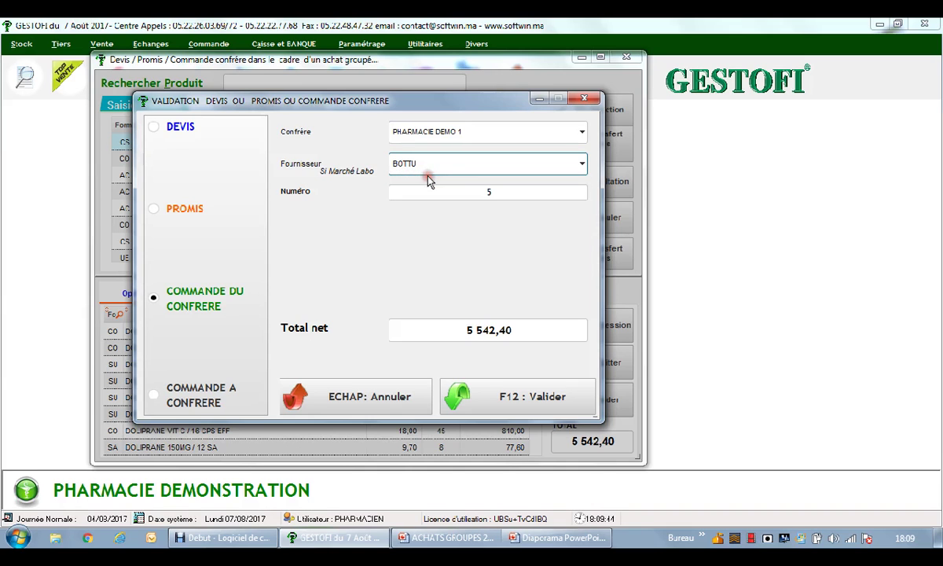
Step: Validate the confrère order and check the recorded confrère orders of 04/08/2017 in the consultation list
left_click(500, 397)
left_click(340, 287)
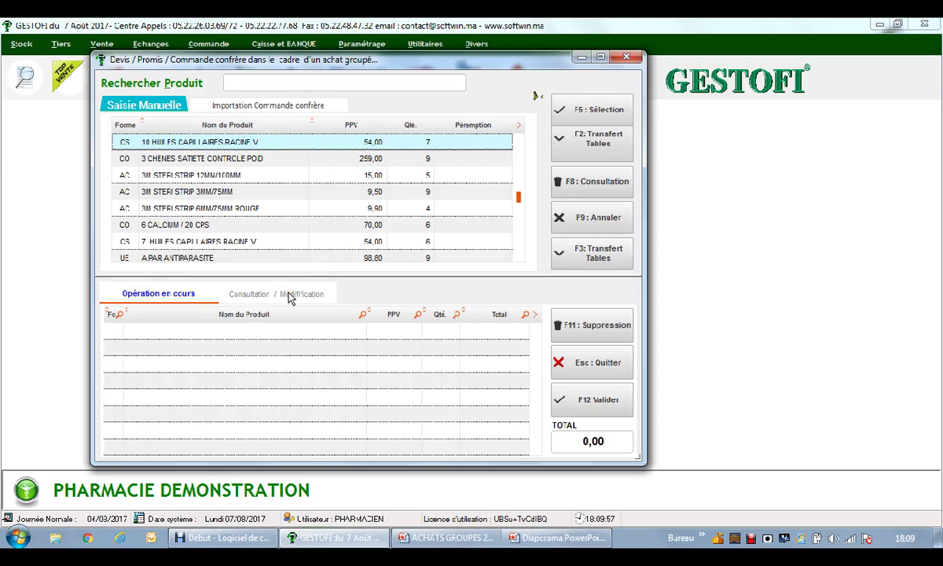
left_click(275, 293)
left_click(568, 333)
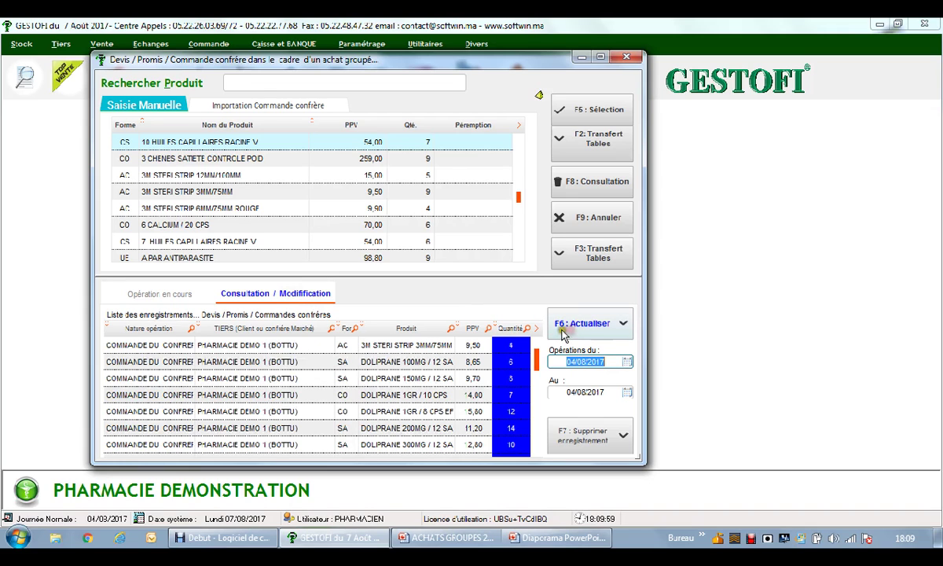
scroll(285, 415, "down", 2)
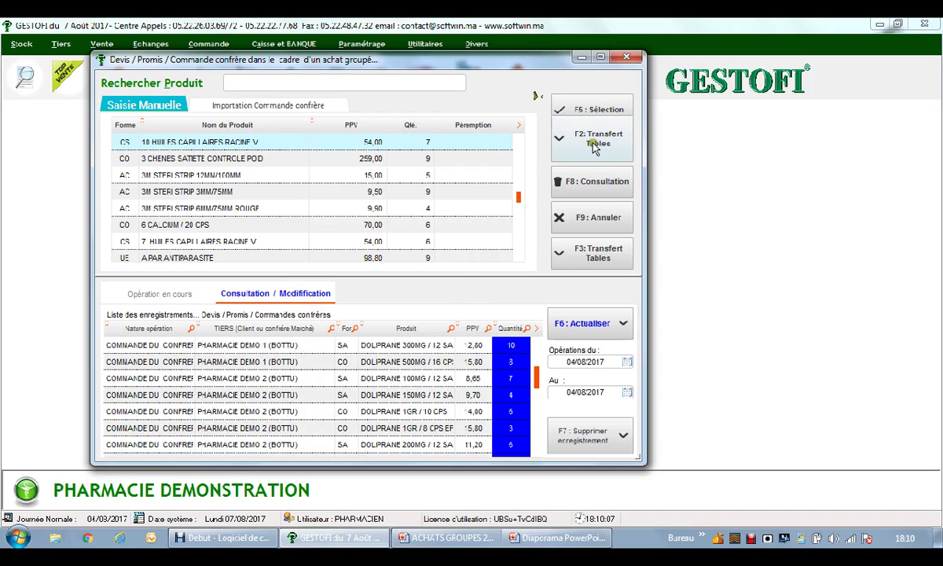
left_click(626, 59)
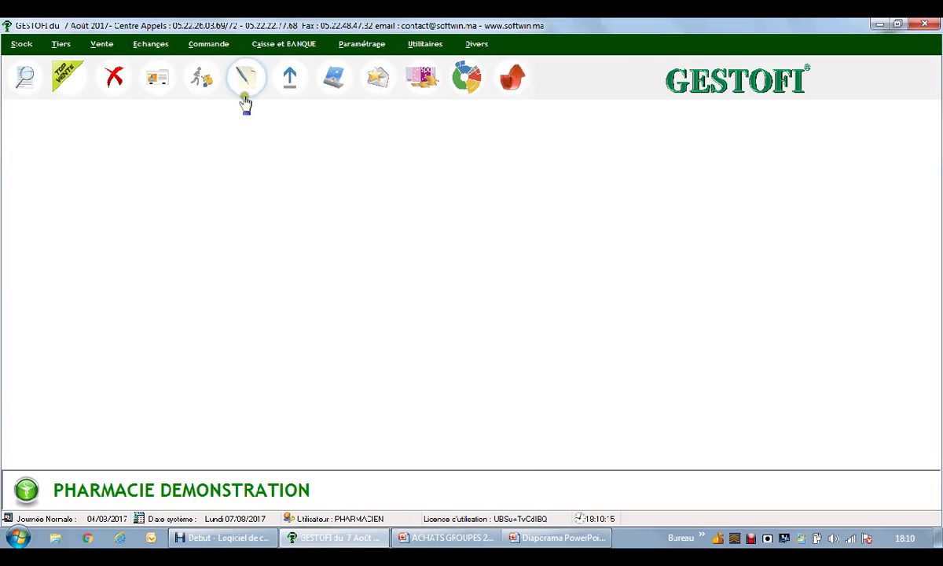
Step: Start a new supplier order for BOTTU dated 04/08/2017 in the order entry and validation window
left_click(217, 47)
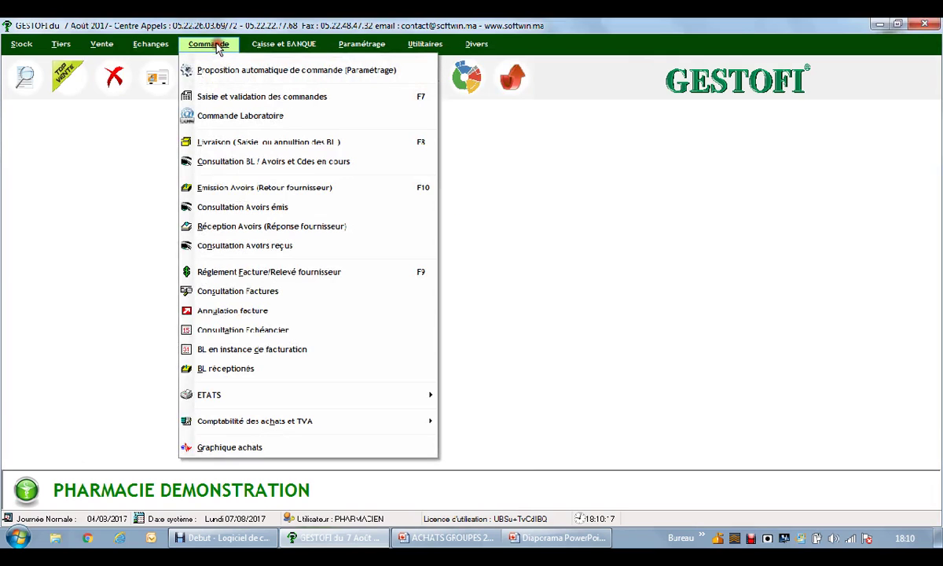
left_click(222, 97)
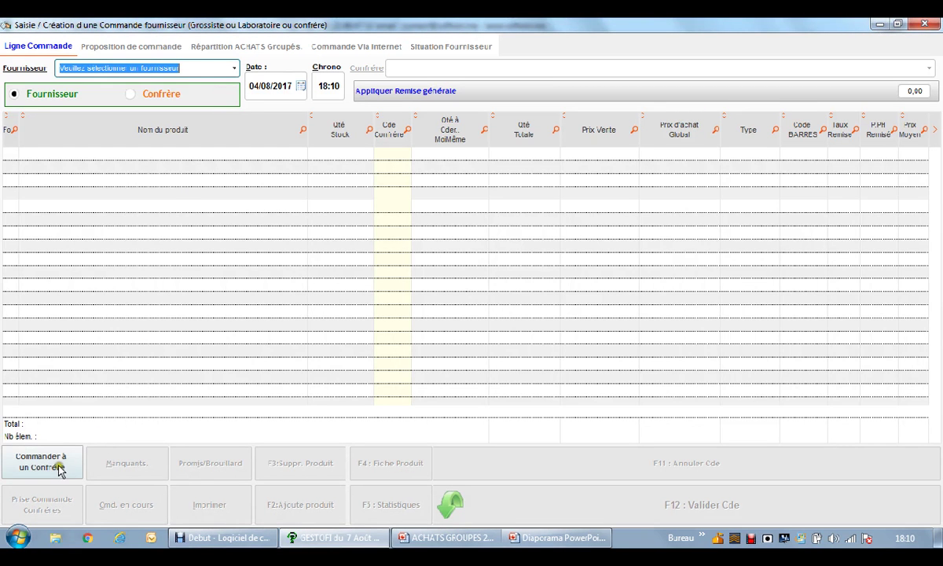
left_click(235, 68)
type("BOTTU")
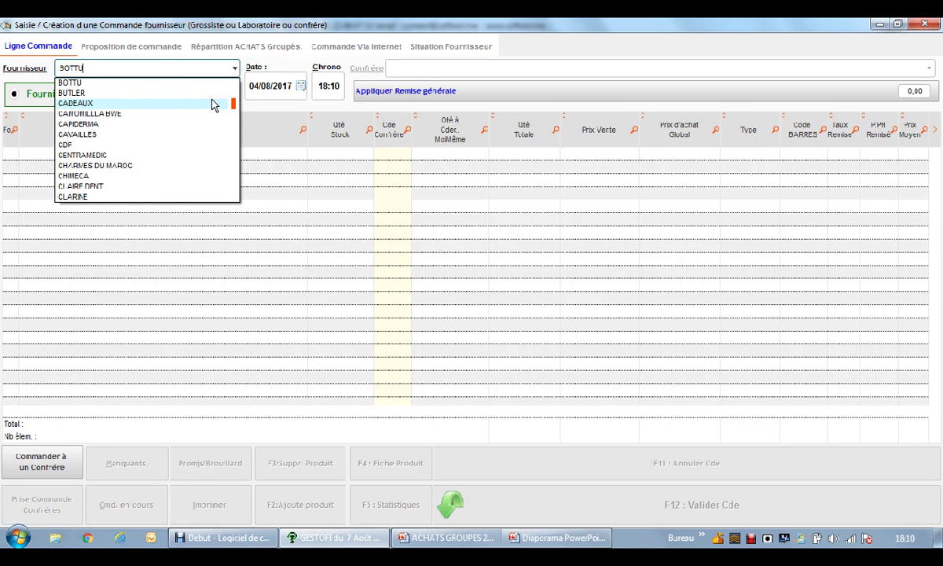
left_click(191, 80)
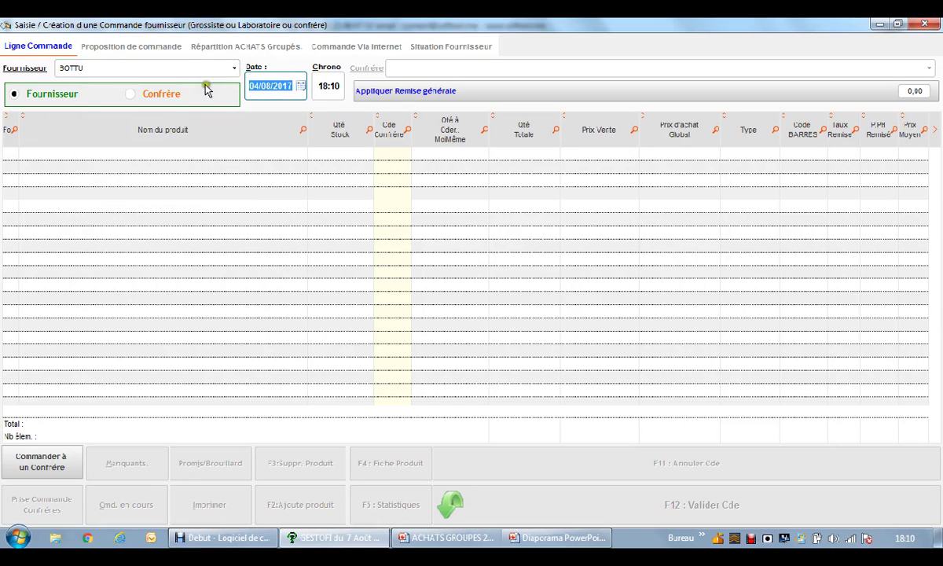
key("Return")
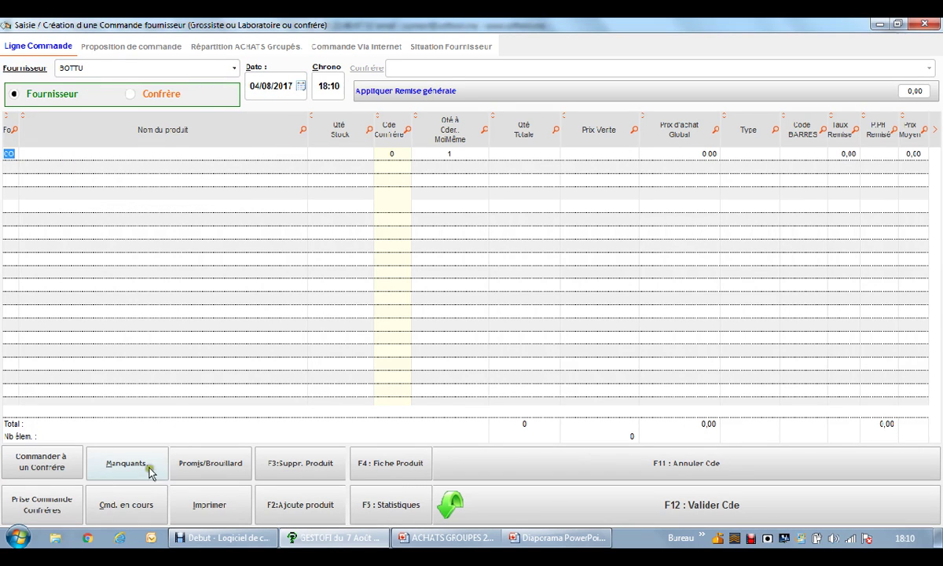
Step: Review the confrères' group purchase orders for BOTTU and integrate all of them into the supplier order
left_click(61, 504)
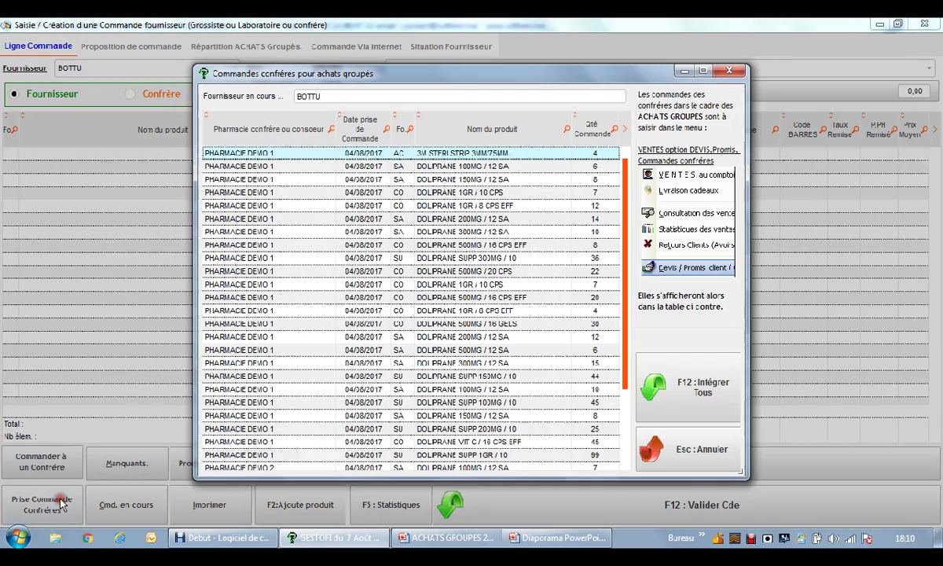
left_click(436, 363)
scroll(444, 380, "down", 3)
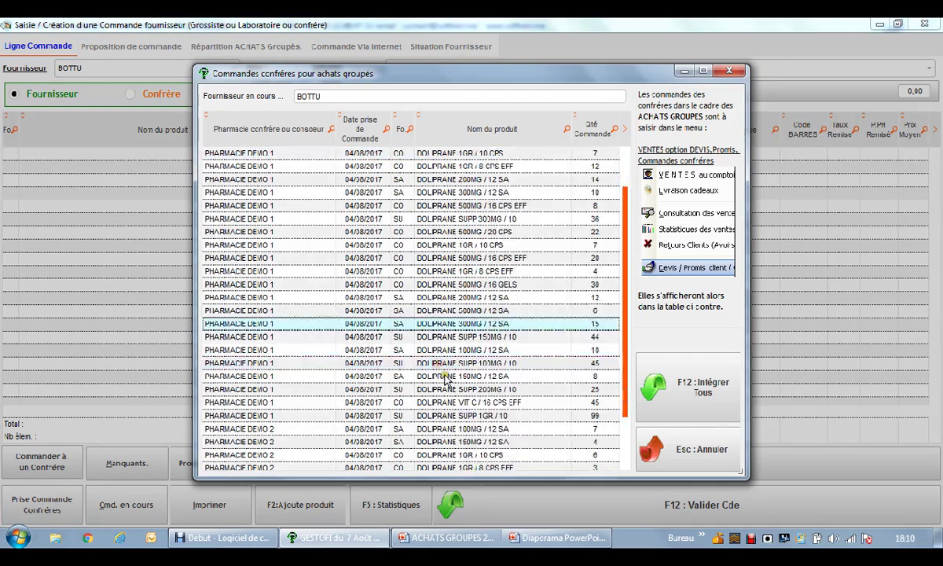
scroll(445, 381, "up", 3)
scroll(445, 380, "down", 2)
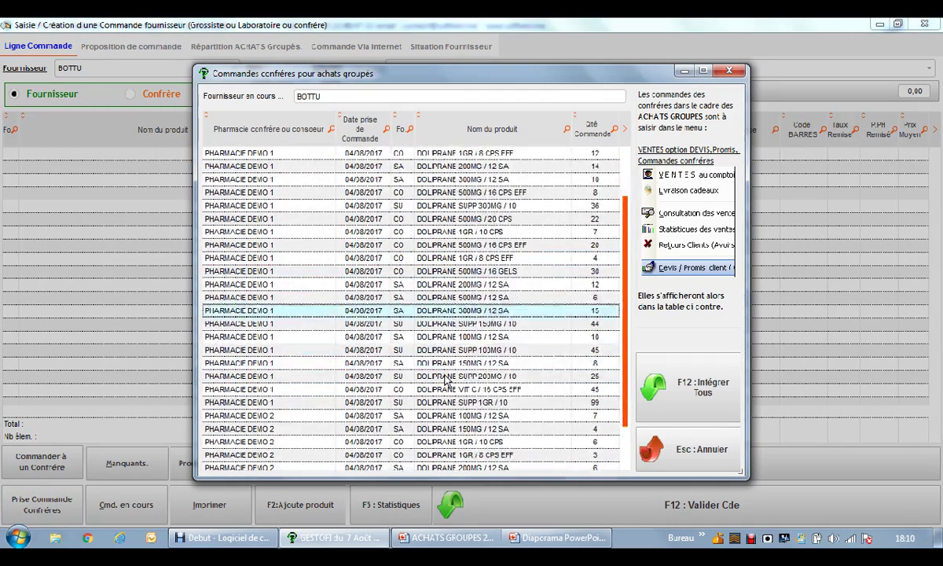
scroll(446, 379, "up", 1)
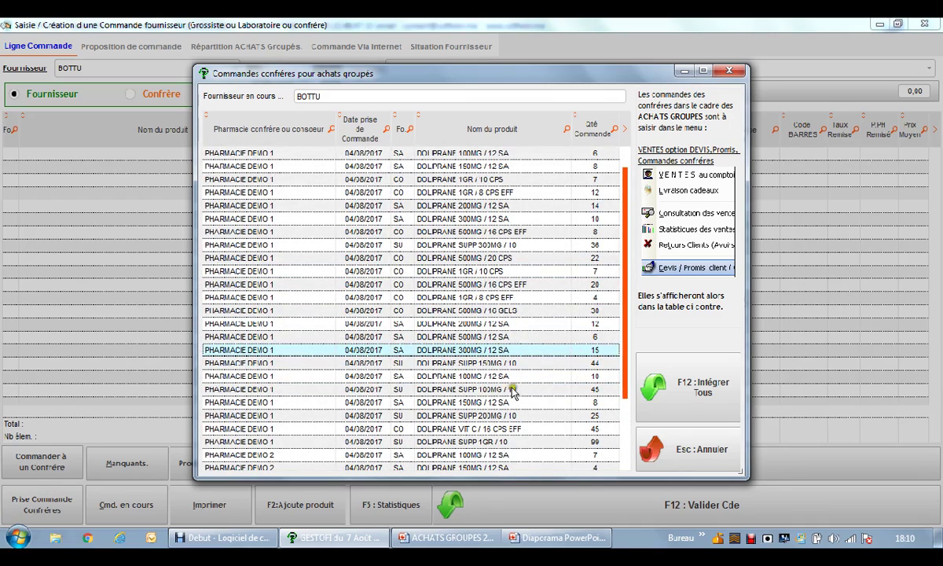
left_click(627, 371)
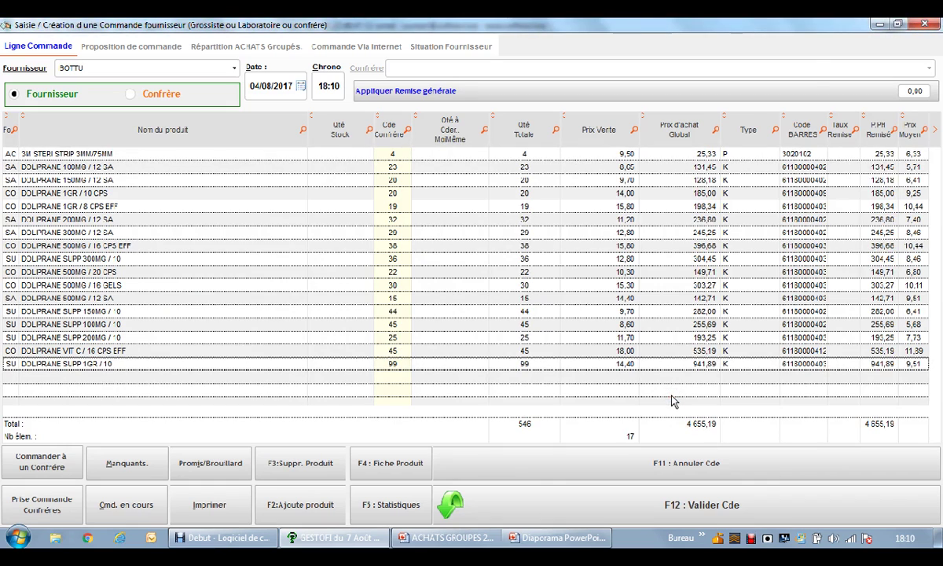
Step: Examine the integrated products and their cumulated confrère quantities in the order lines
left_click(199, 258)
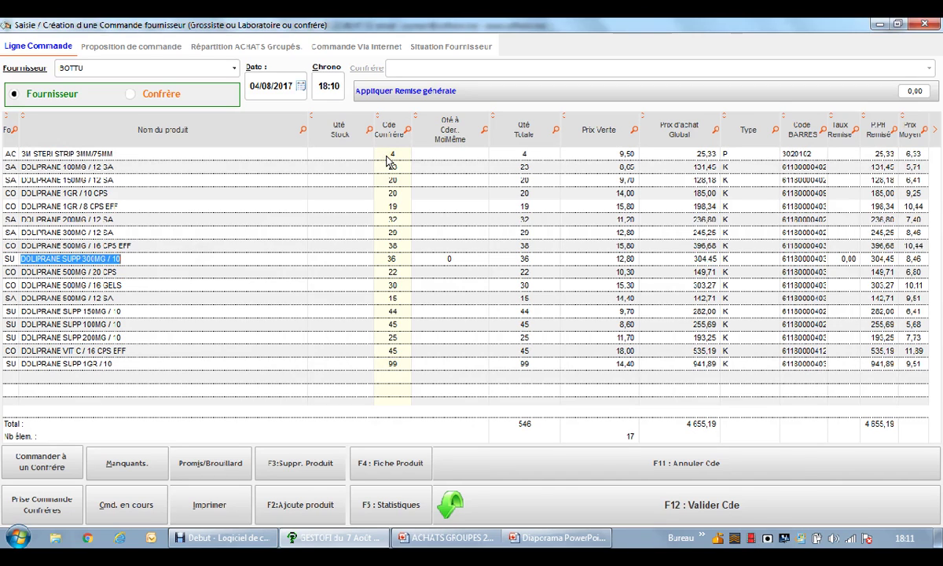
left_click(387, 206)
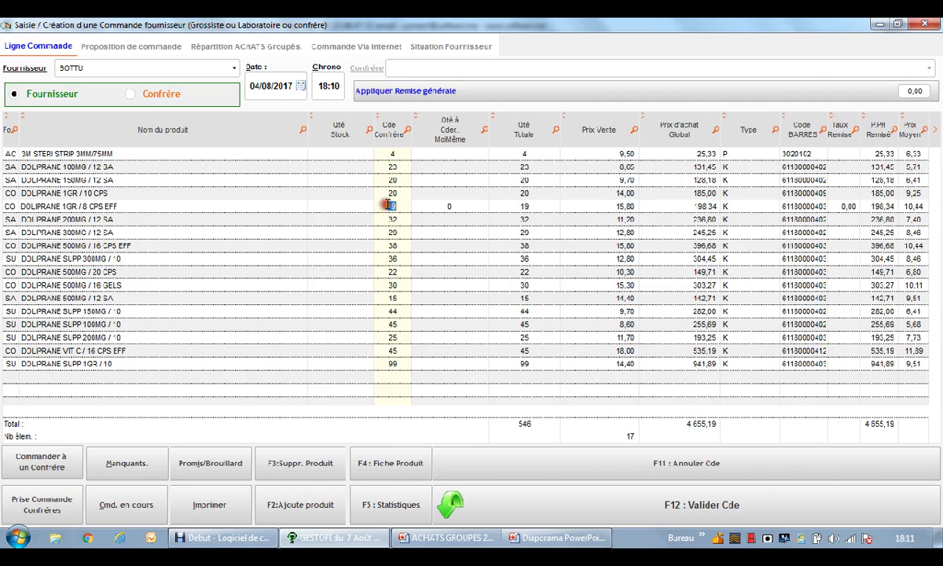
key("Down")
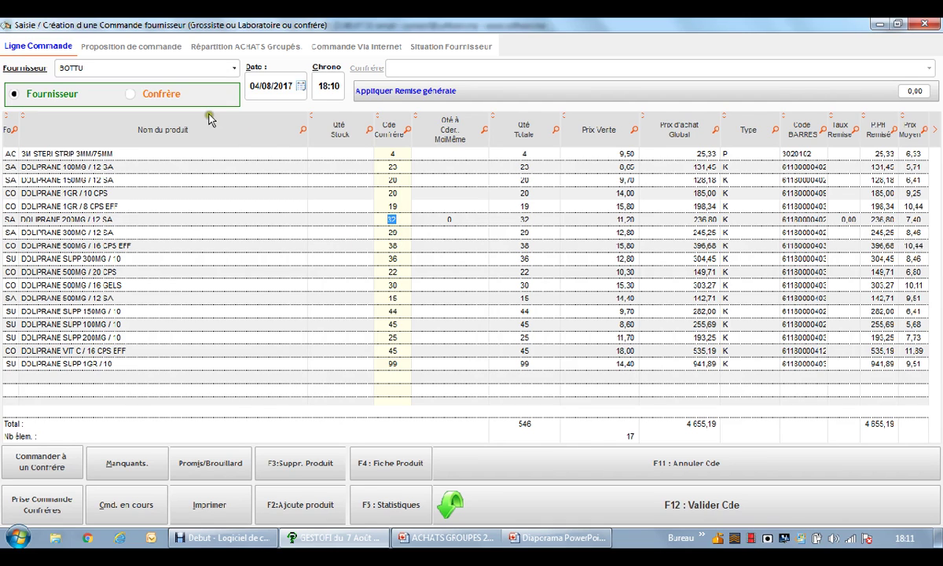
Step: Enter own order quantities of 5, 25 and 47 for the first three products of the order
left_click(462, 157)
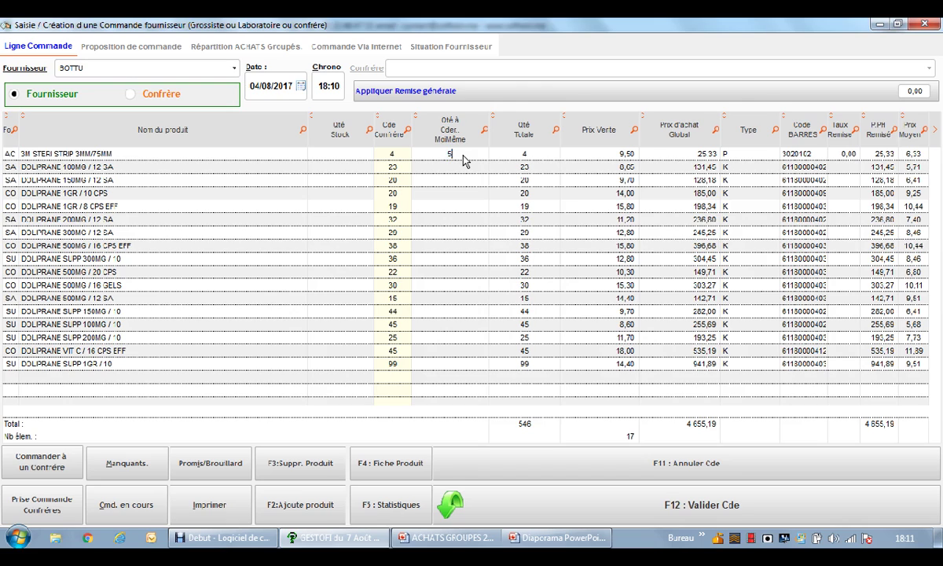
key("Return")
type("25")
key("Return")
type("4")
key("Return")
key("Return")
key("Return")
key("Return")
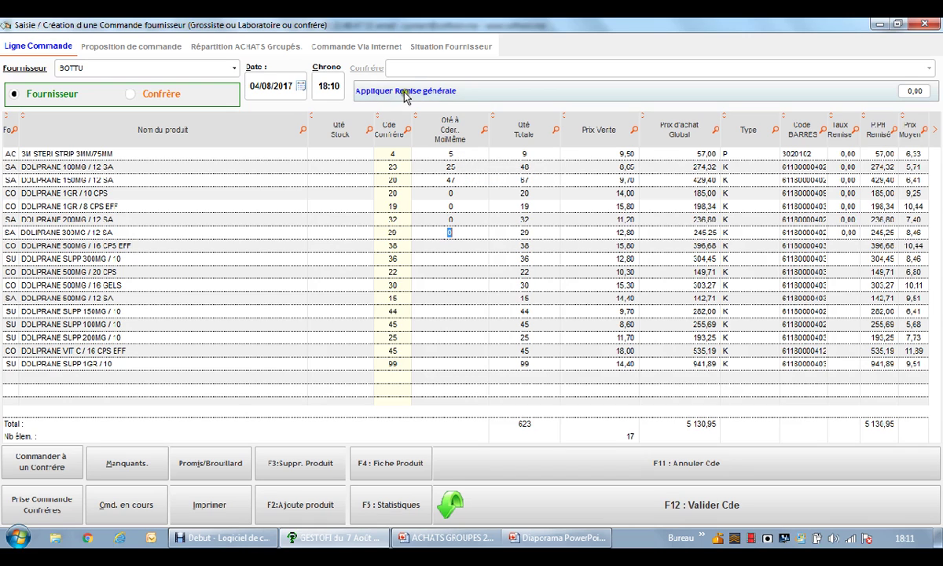
Step: Reset the own order quantities of the first three products to 0
left_click(475, 149)
type("0")
key("Return")
type("0")
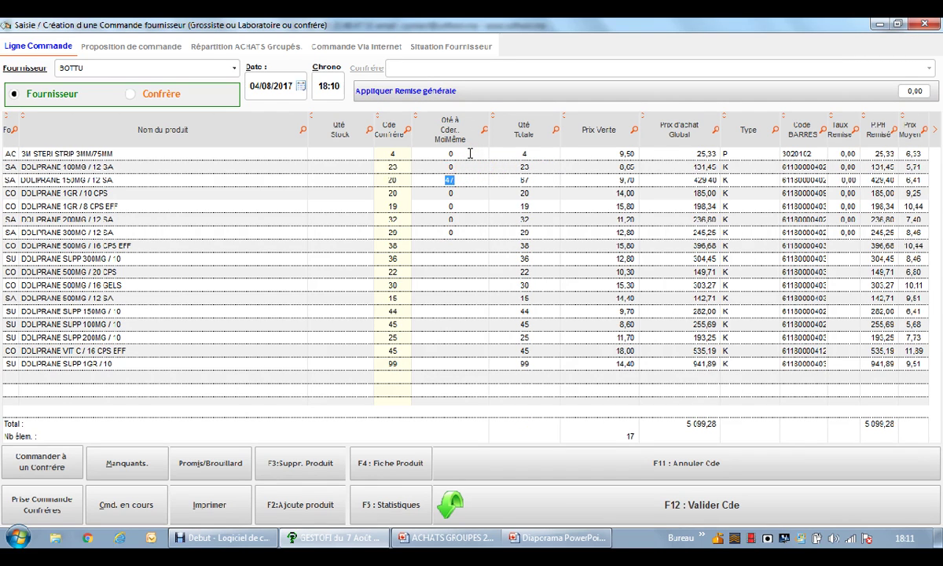
key("Return")
type("0")
key("Return")
key("Return")
key("Return")
key("Return")
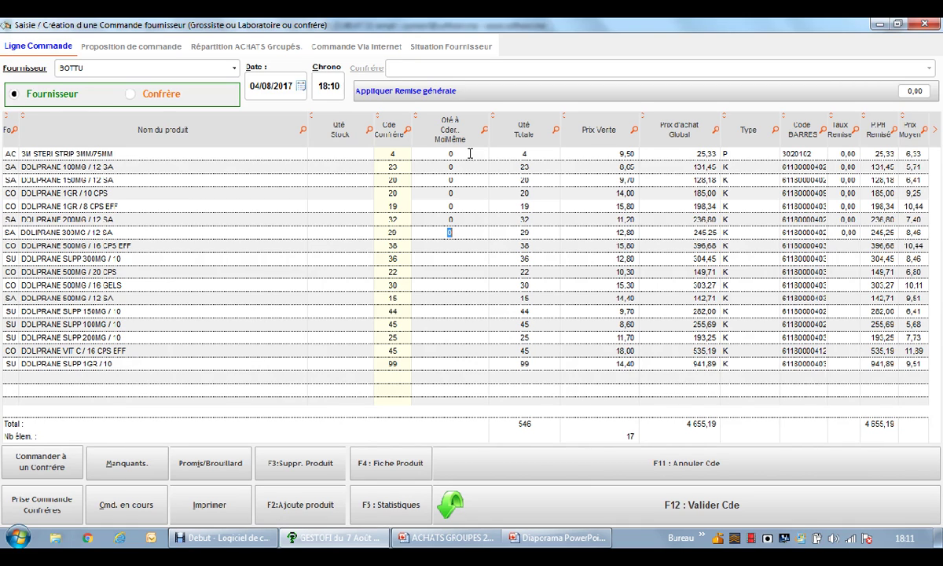
Step: Set up an order proposal of type Marché Labo for the laboratory BOTTU
left_click(163, 46)
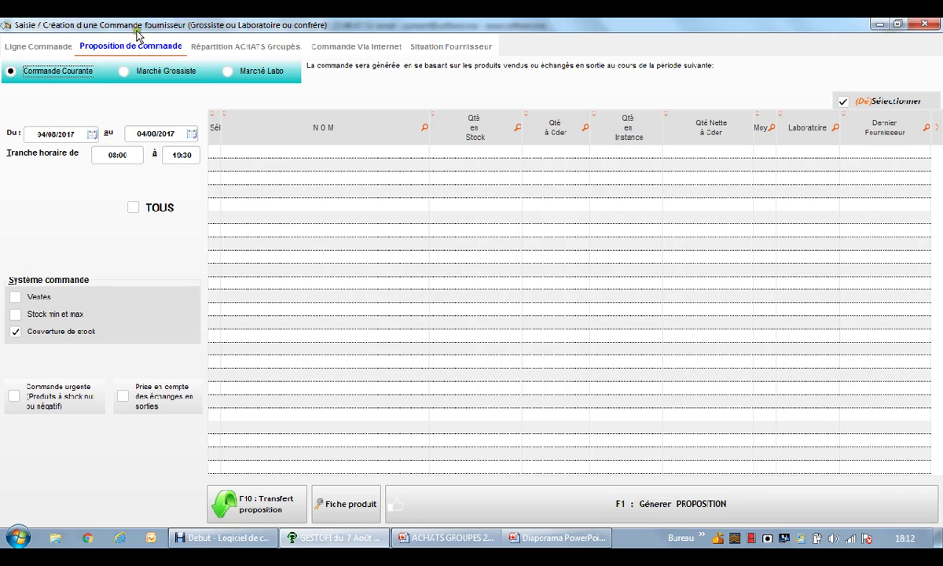
left_click(229, 72)
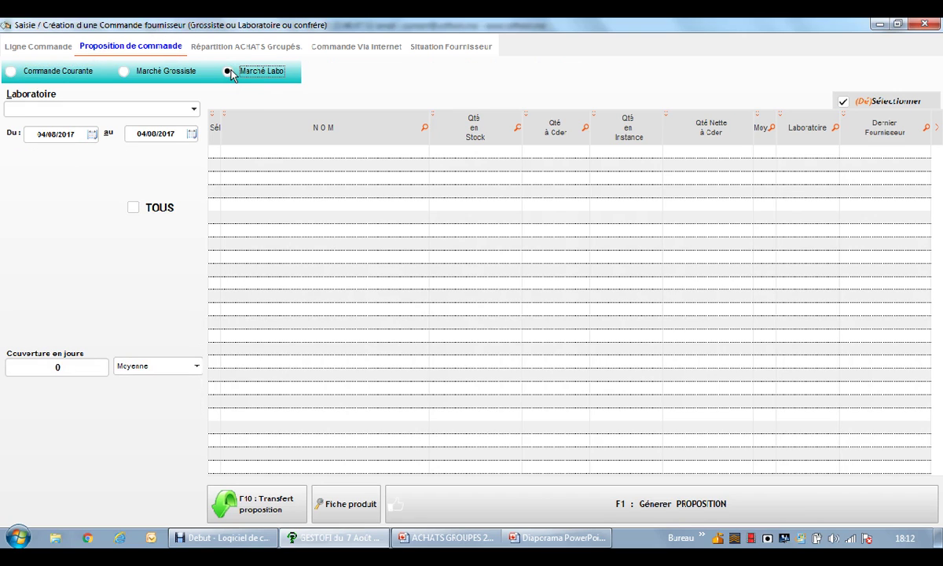
left_click(191, 110)
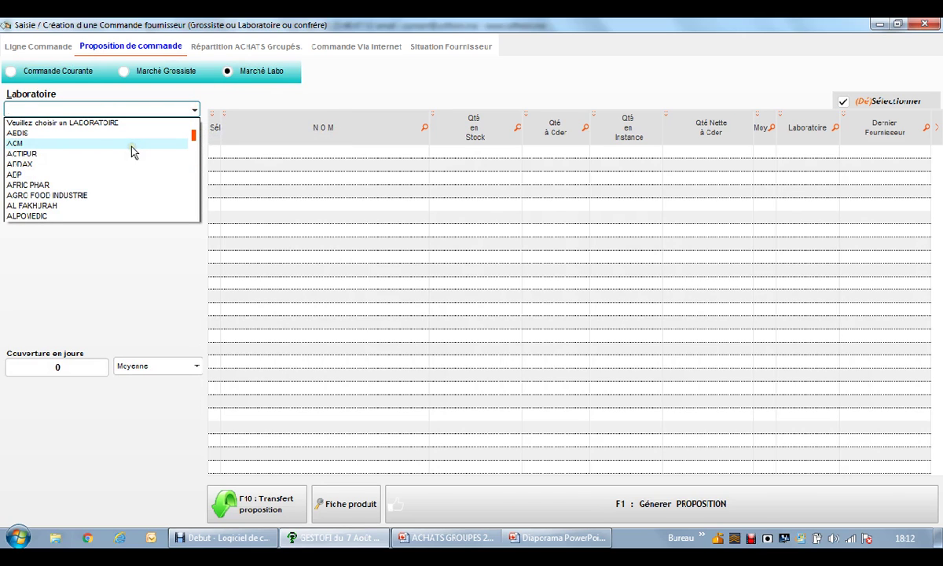
type("BOTTI")
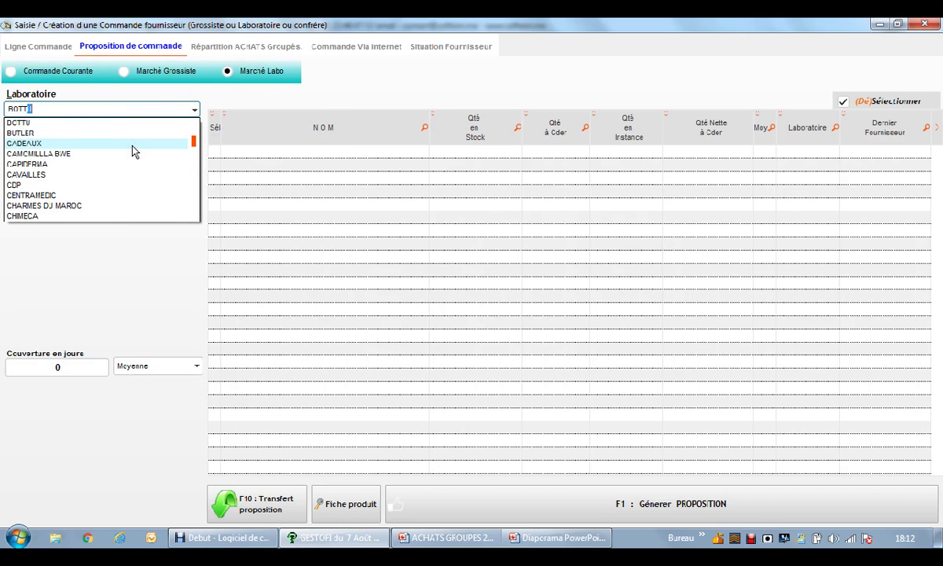
key("Return")
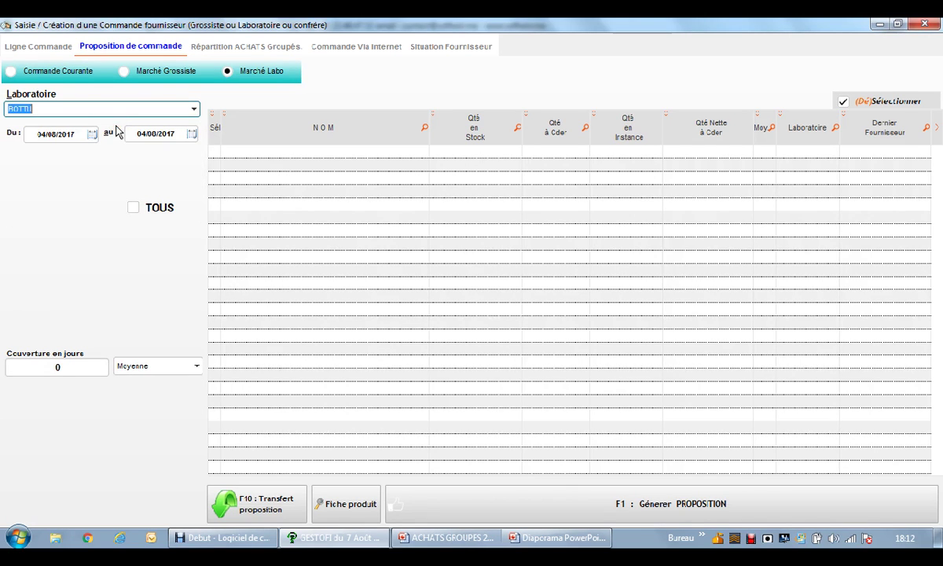
Step: Generate the order proposal with a stock coverage of 60 days based on 2 mois passés
left_click(76, 367)
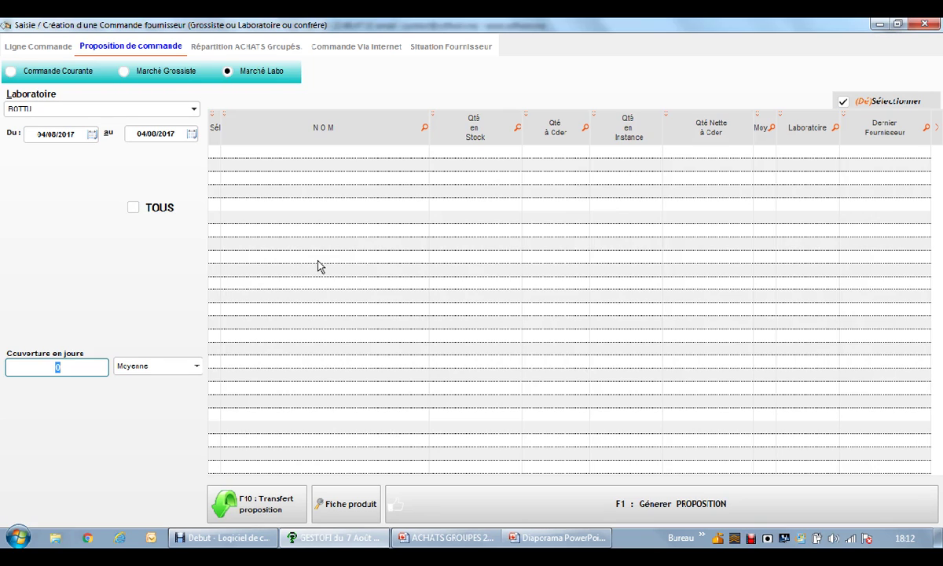
type("60")
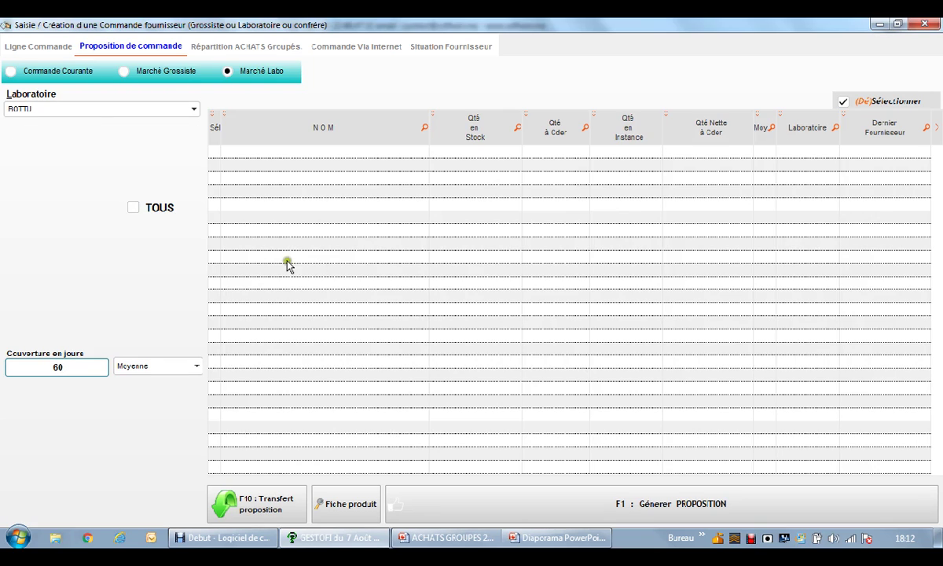
left_click(160, 369)
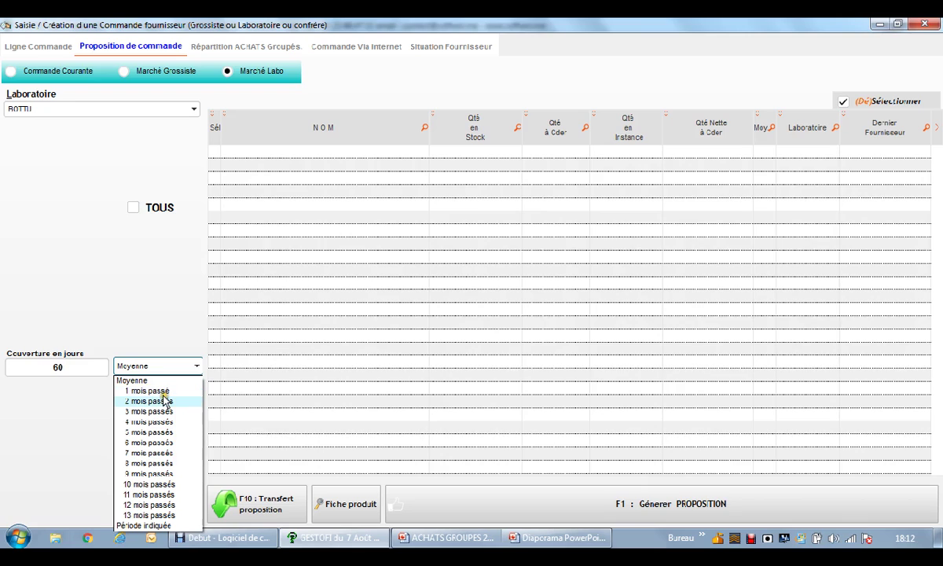
left_click(166, 402)
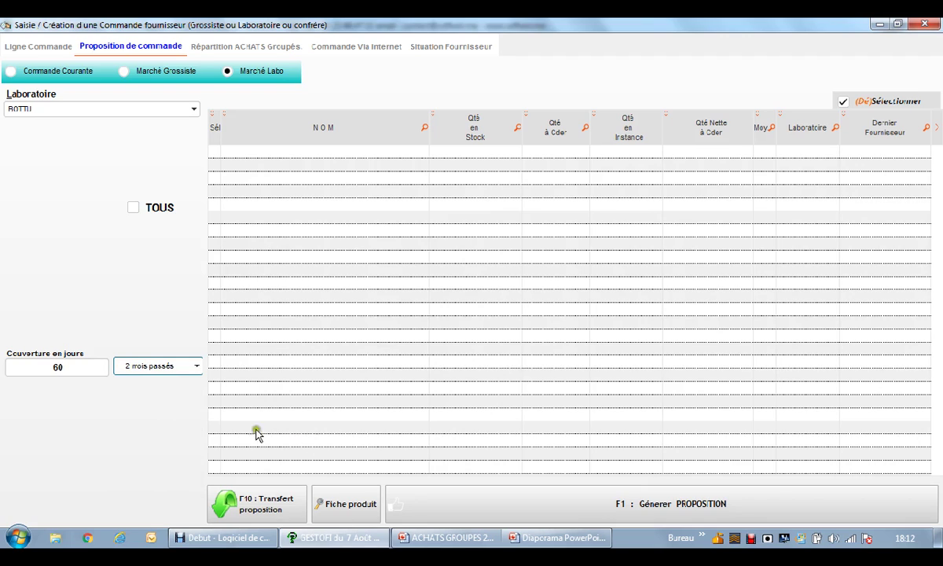
left_click(501, 505)
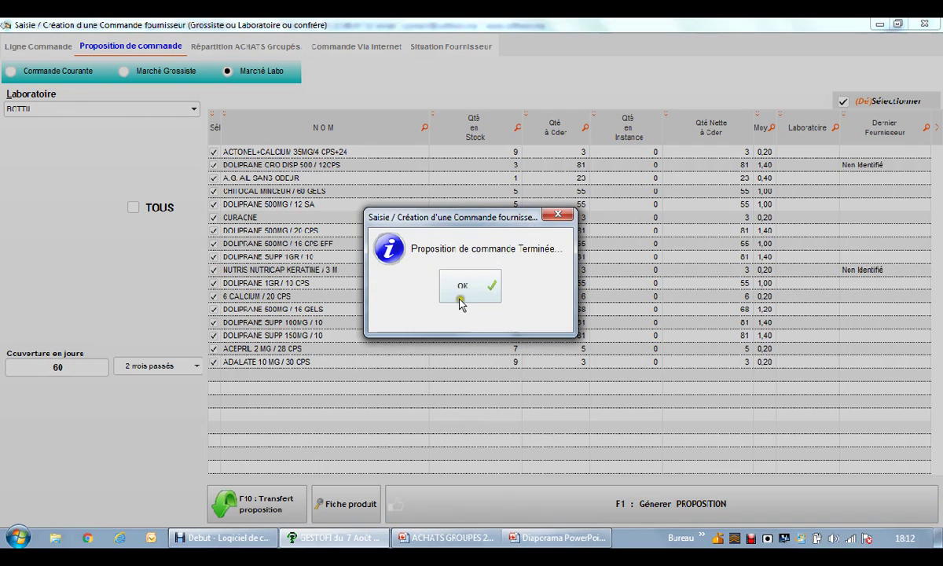
left_click(461, 302)
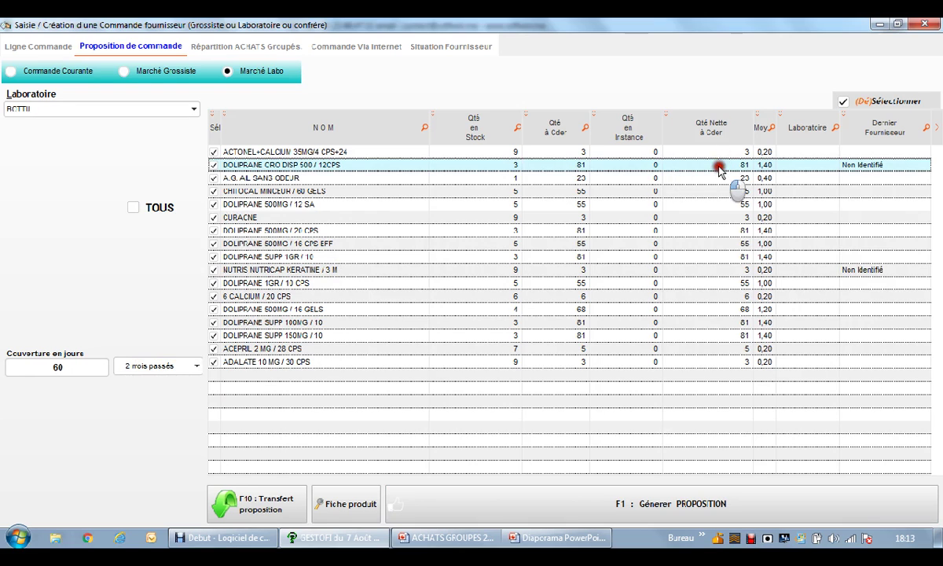
Step: Go over the proposed net order quantities and deselect ADALATE 10 MG / 30 CPS from the proposal
left_click(714, 217)
left_click(713, 234)
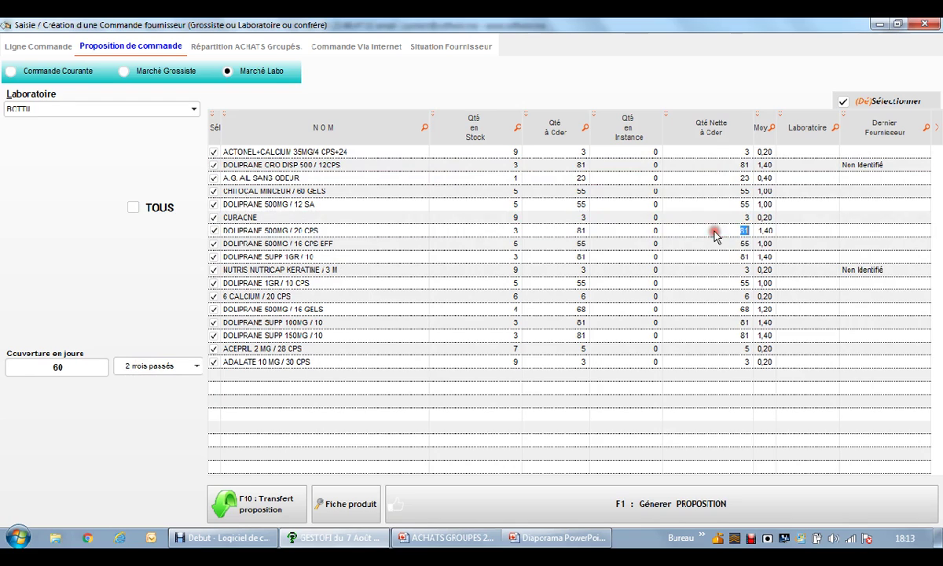
left_click(715, 247)
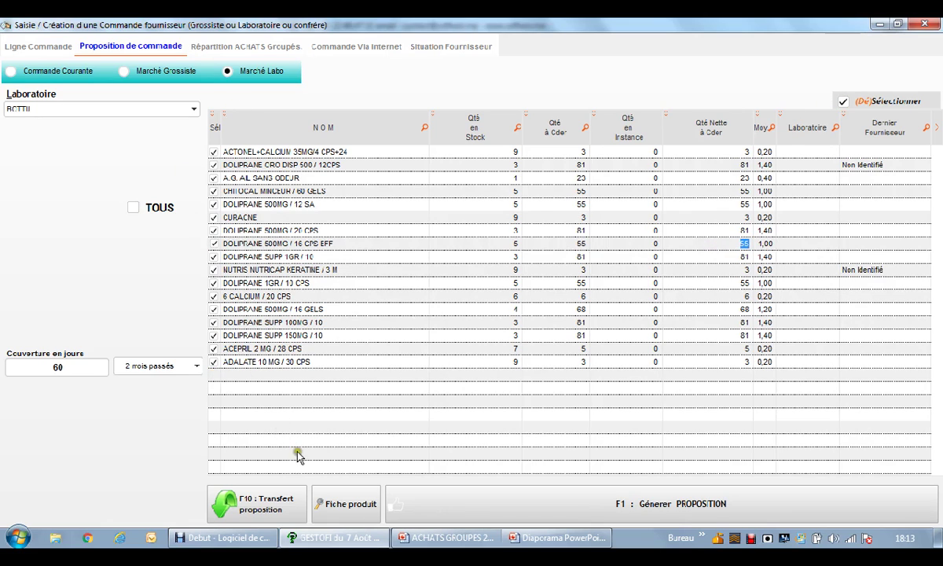
left_click(213, 363)
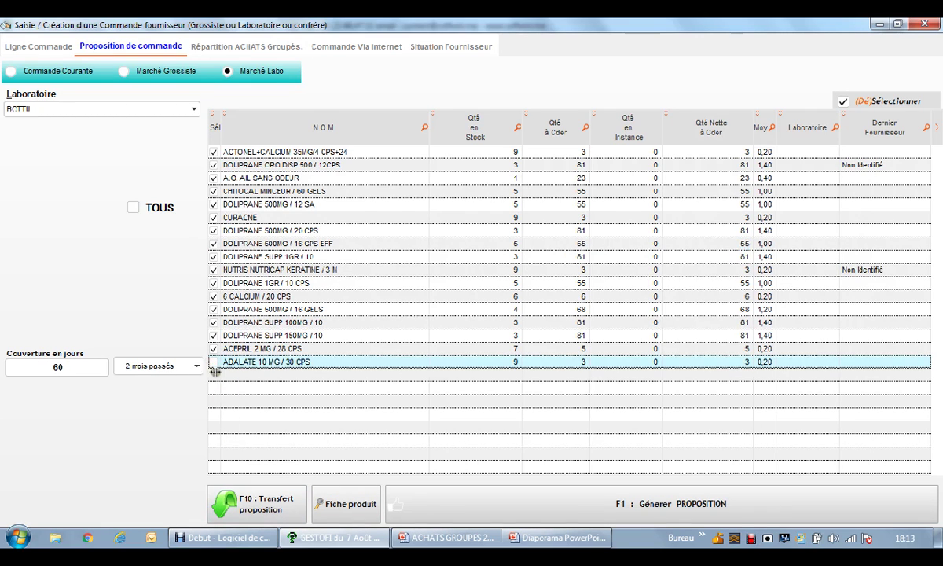
Step: Transfer the selected proposal lines into the BOTTU order and go over the confrère and own order quantities per product
left_click(267, 504)
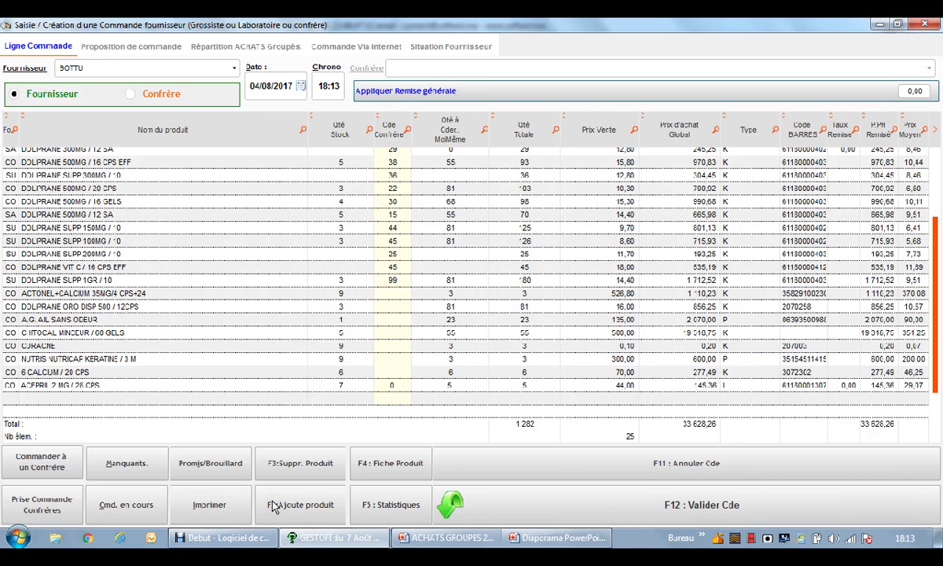
scroll(375, 237, "up", 2)
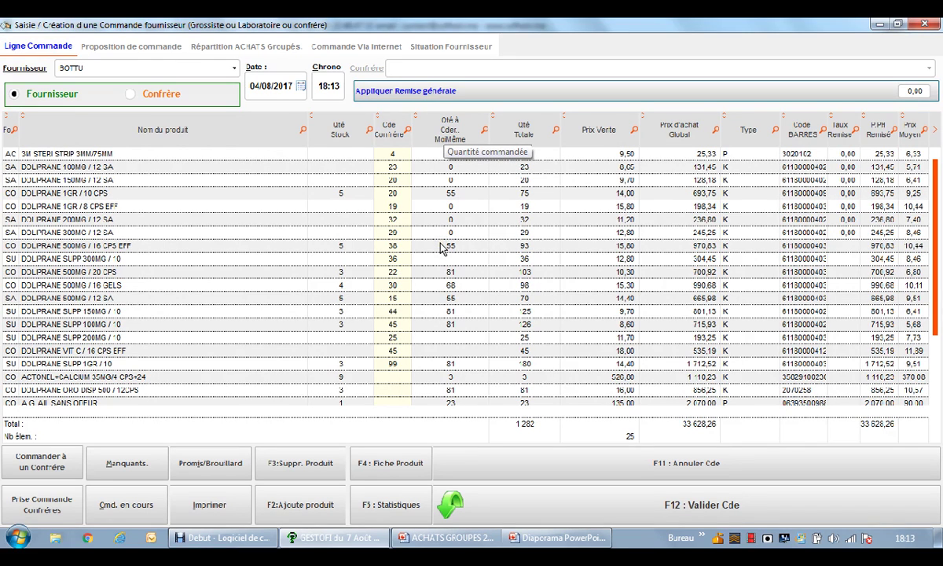
left_click(447, 169)
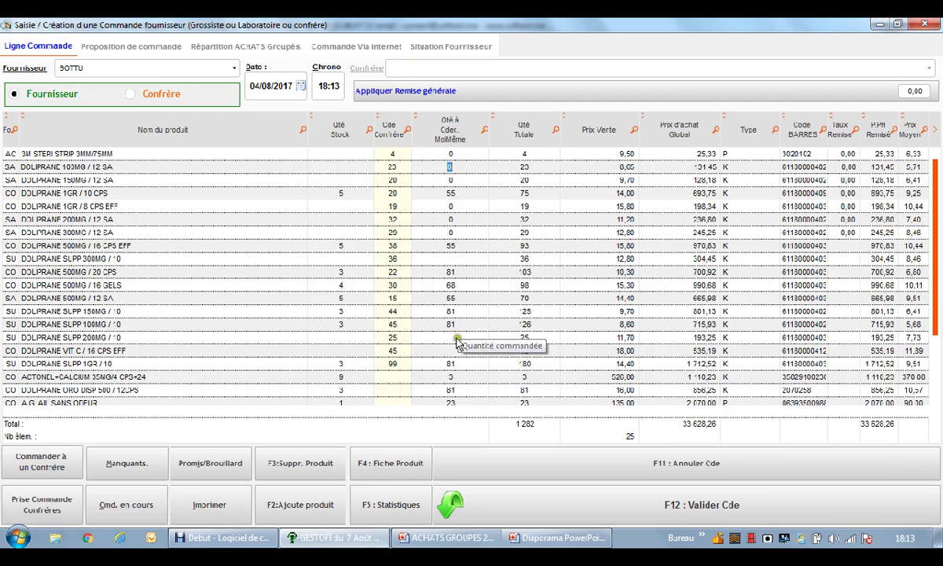
left_click(390, 351)
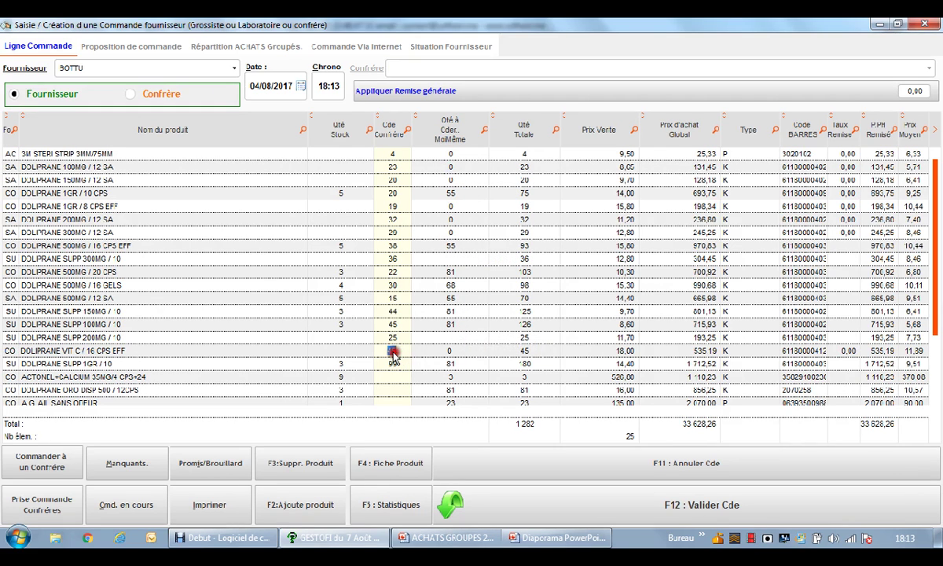
left_click(452, 352)
left_click(451, 378)
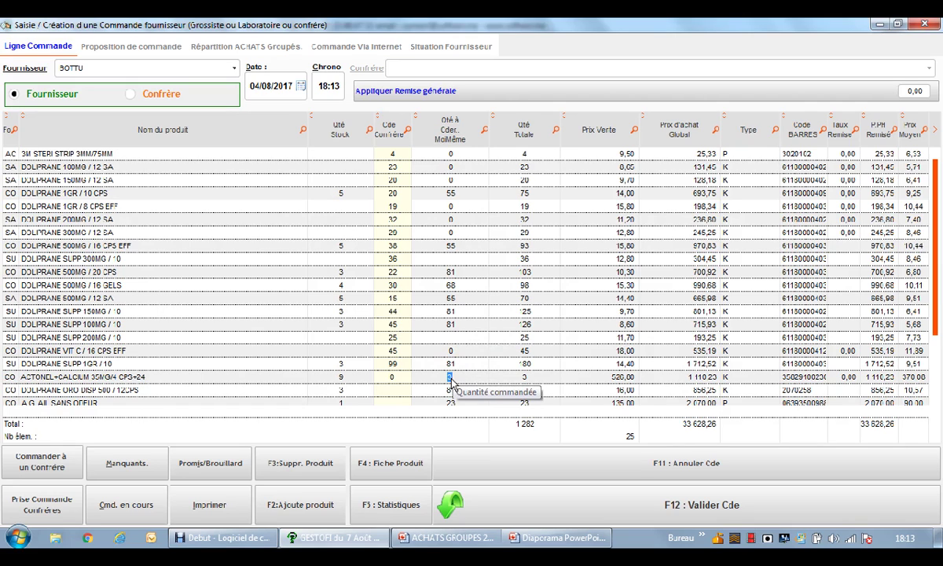
left_click(390, 377)
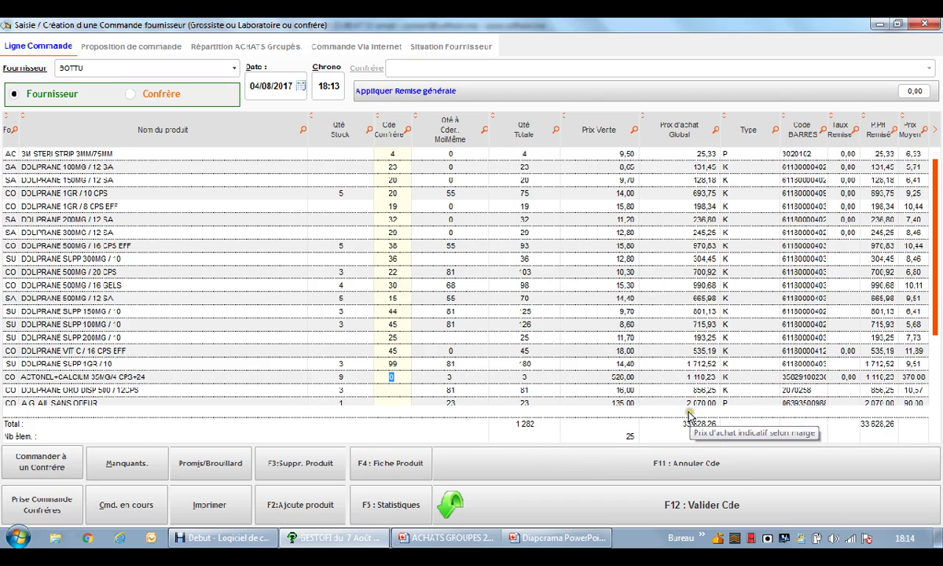
Step: Apply a general discount of 5 to all products in the order
left_click(913, 90)
type("5")
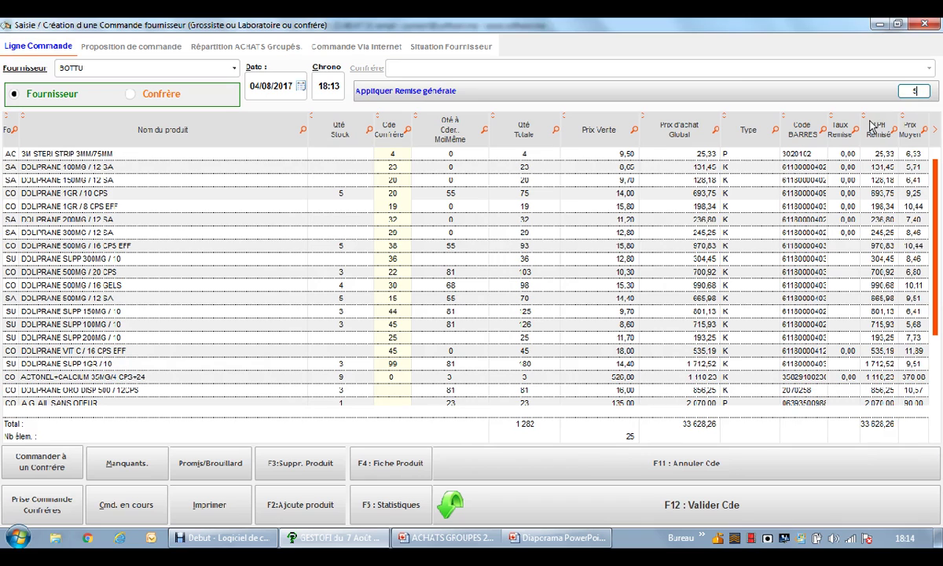
left_click(752, 93)
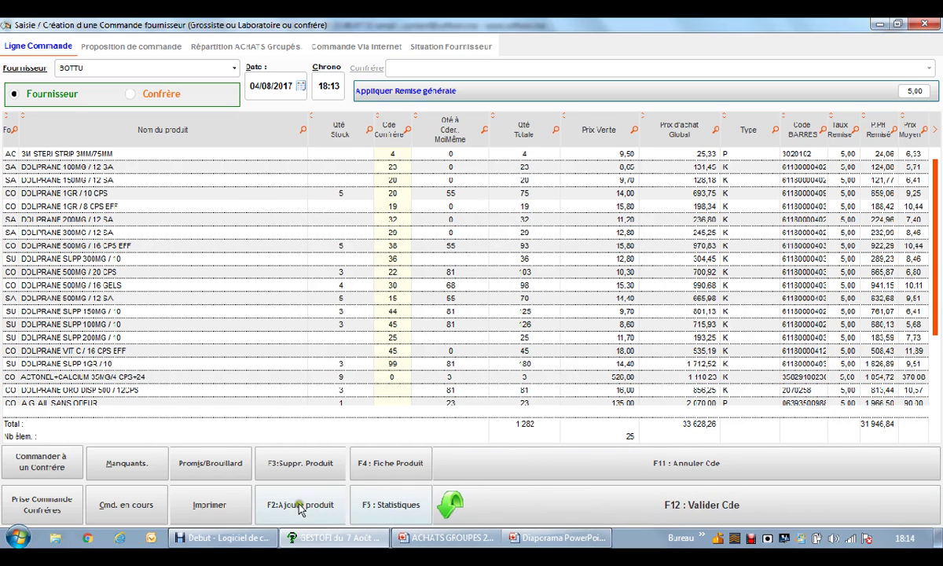
Step: Open the print preview of the BOTTU purchase order and look through its product lines
left_click(201, 510)
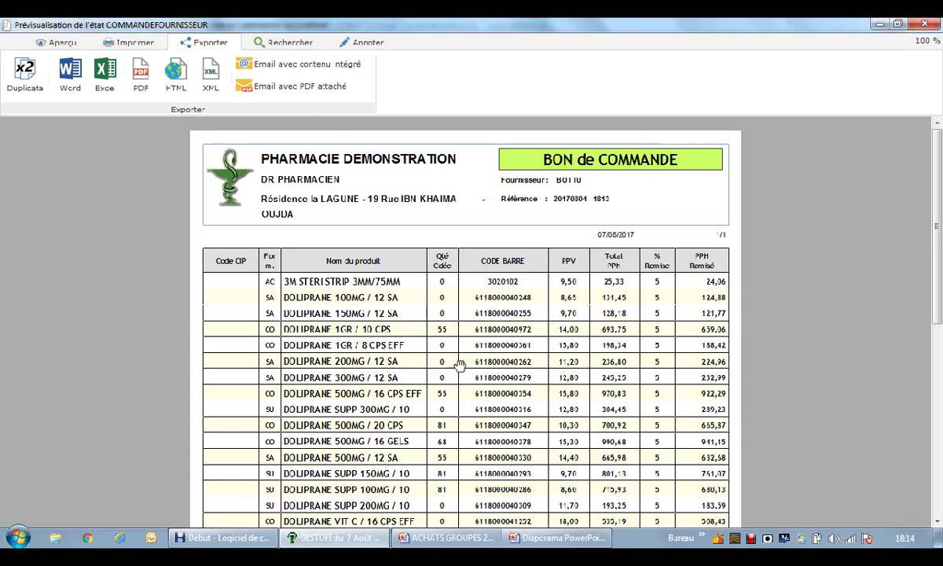
scroll(509, 363, "down", 1)
scroll(509, 363, "down", 3)
scroll(509, 363, "up", 4)
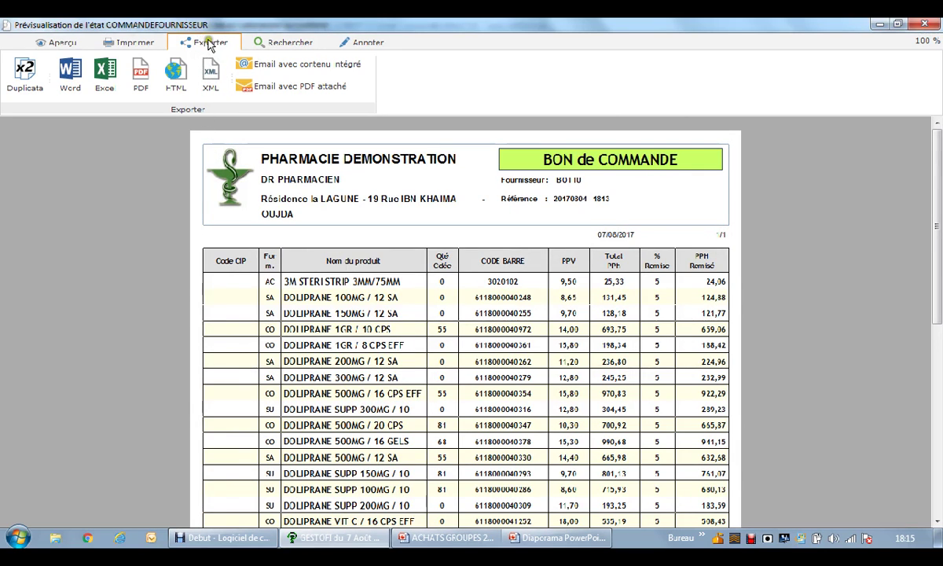
Step: Draft an e-mail with the purchase order attached as PDF, fill in the recipient's e-mail address and discard the message unsaved
left_click(287, 85)
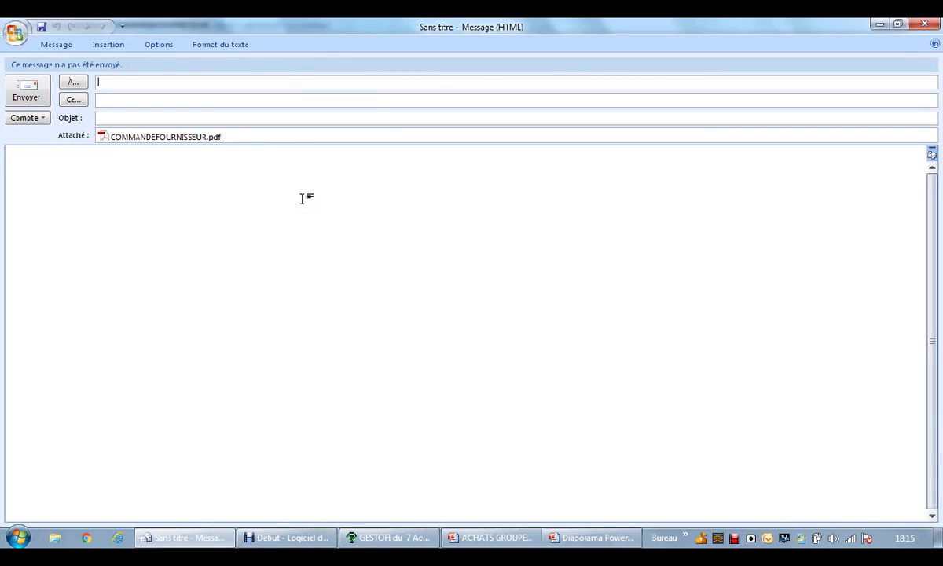
type("ARAF")
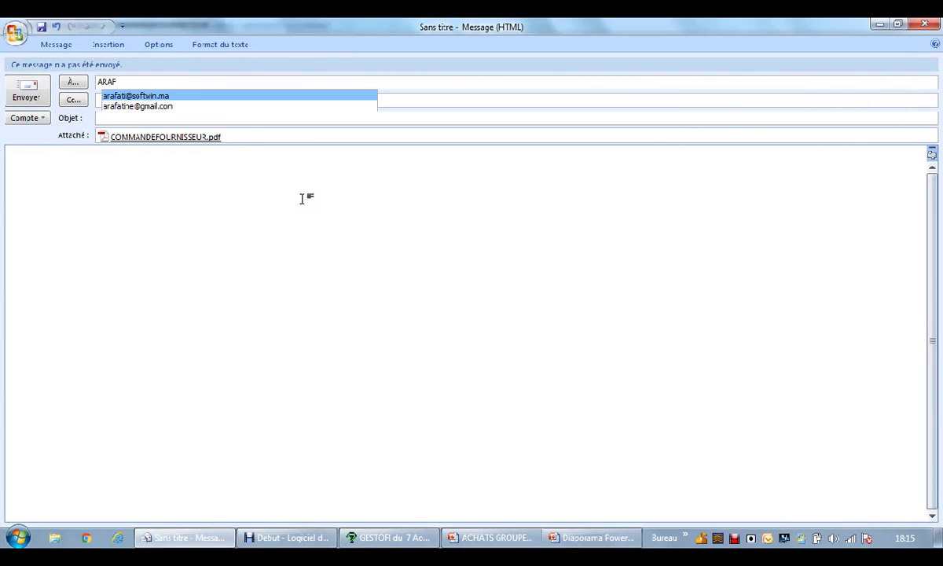
key("Return")
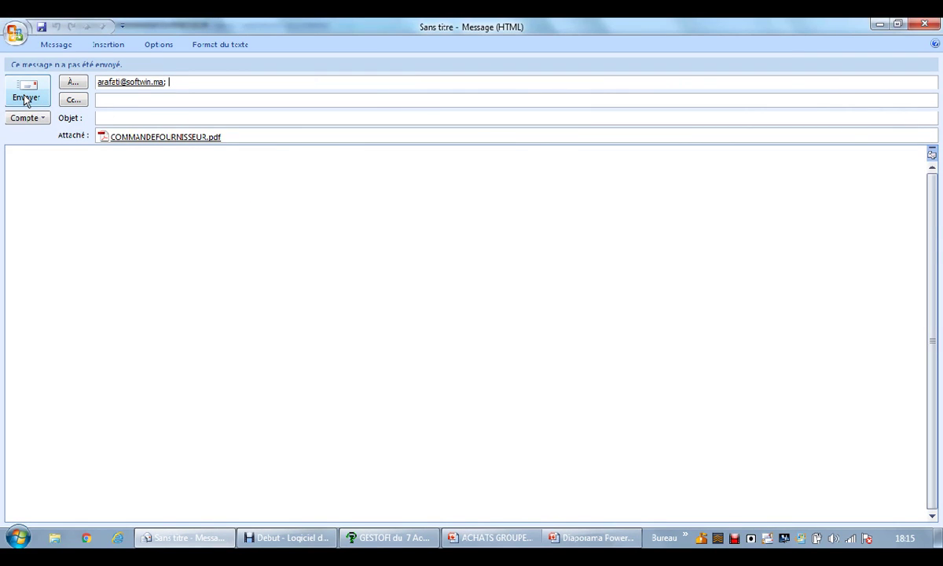
left_click(922, 27)
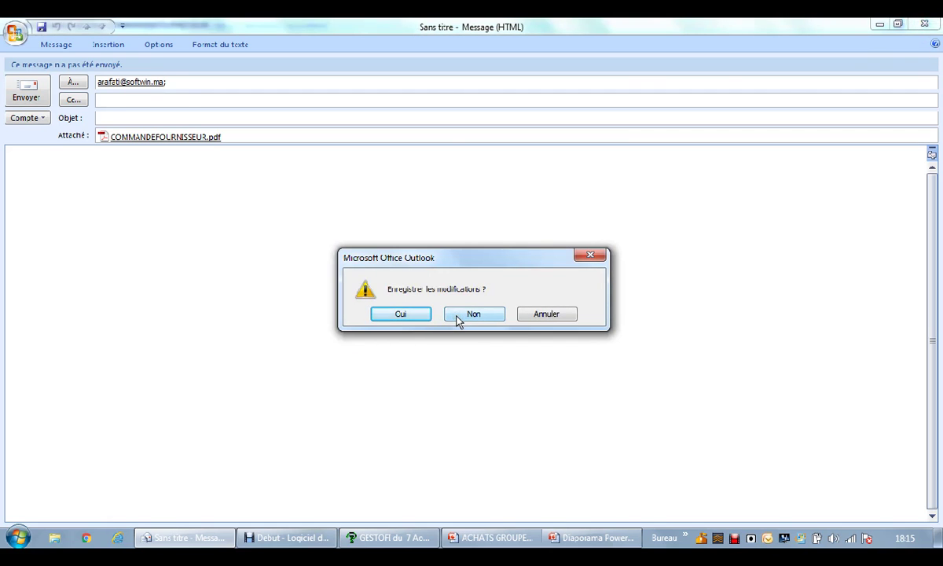
left_click(457, 317)
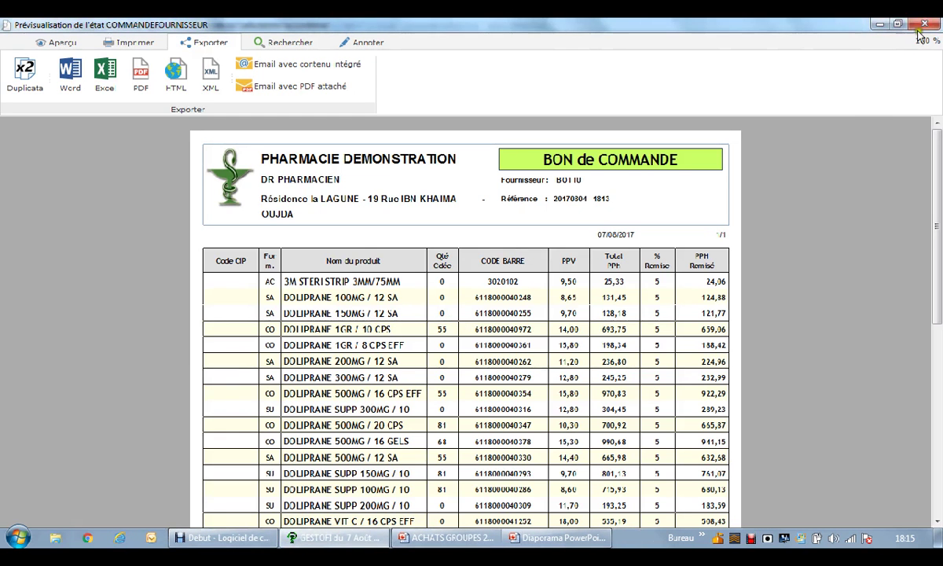
Step: Leave the print preview, validate the BOTTU order and close the order entry window
left_click(879, 25)
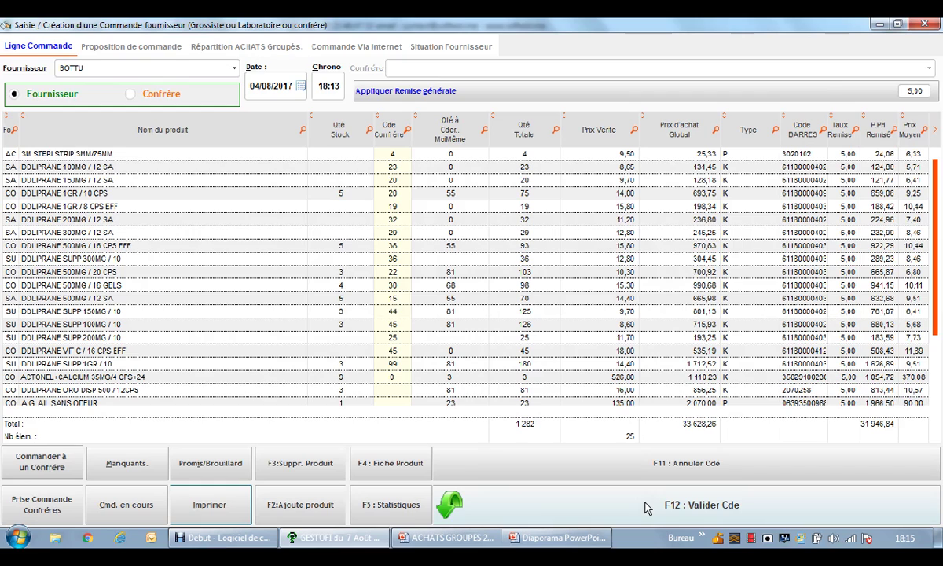
left_click(525, 299)
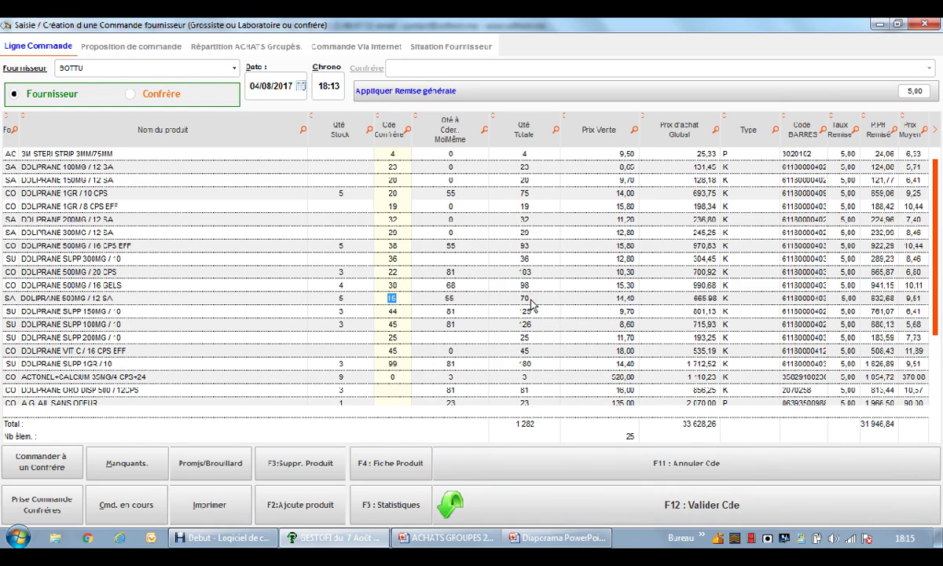
left_click(631, 503)
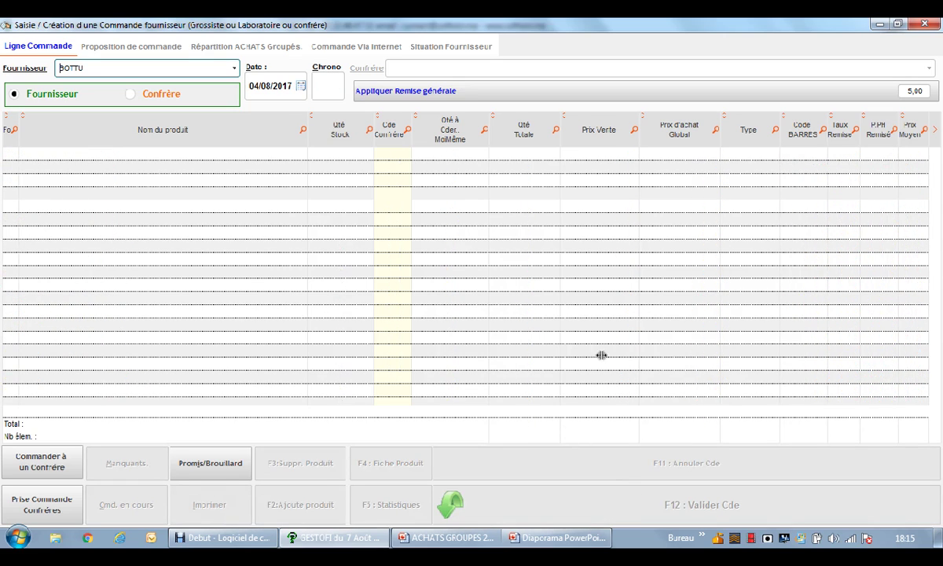
left_click(932, 25)
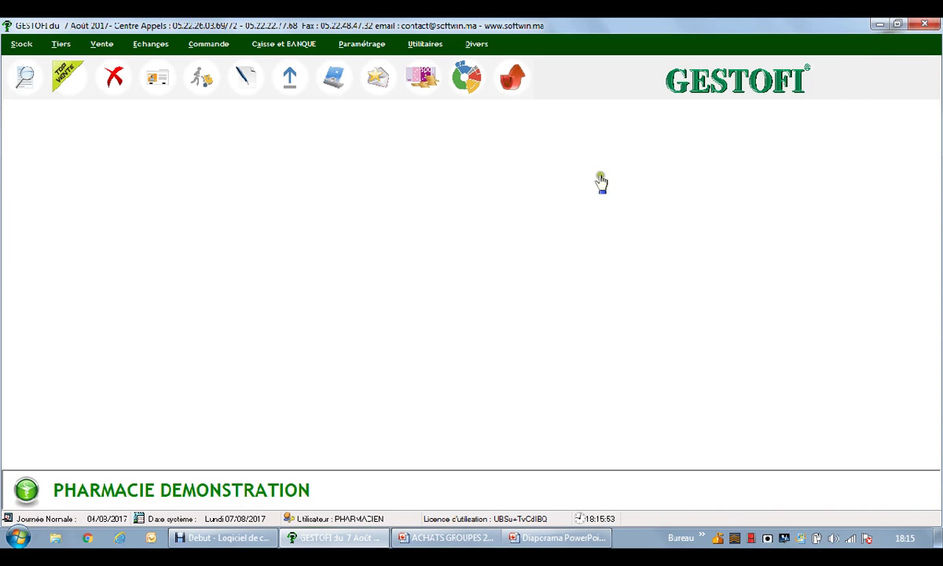